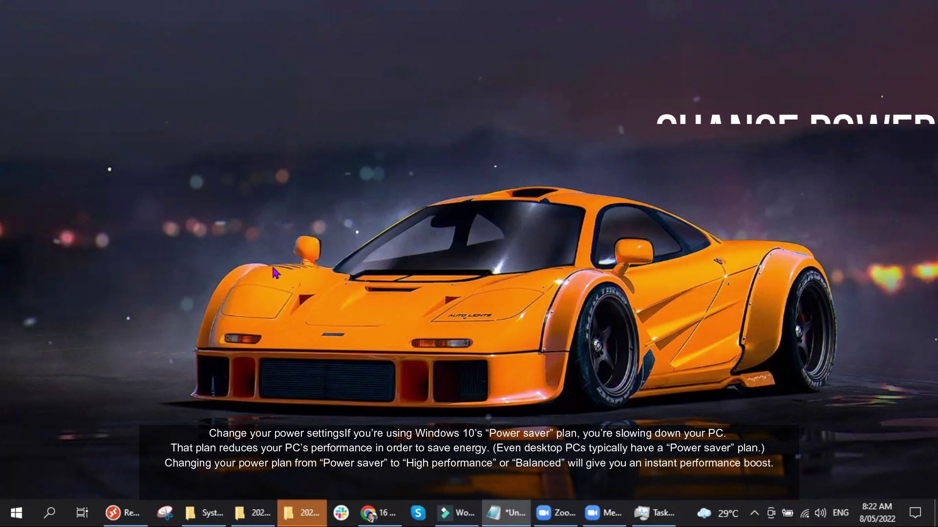
Search 'control' from the Start menu and launch Control Panel
key("super")
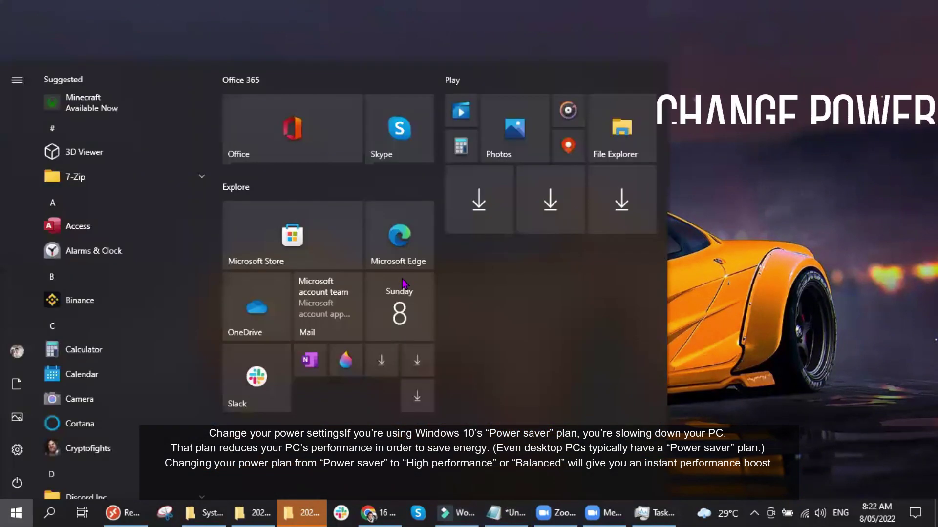
type("c")
key("BackSpace")
key("Escape")
key("super")
key("super")
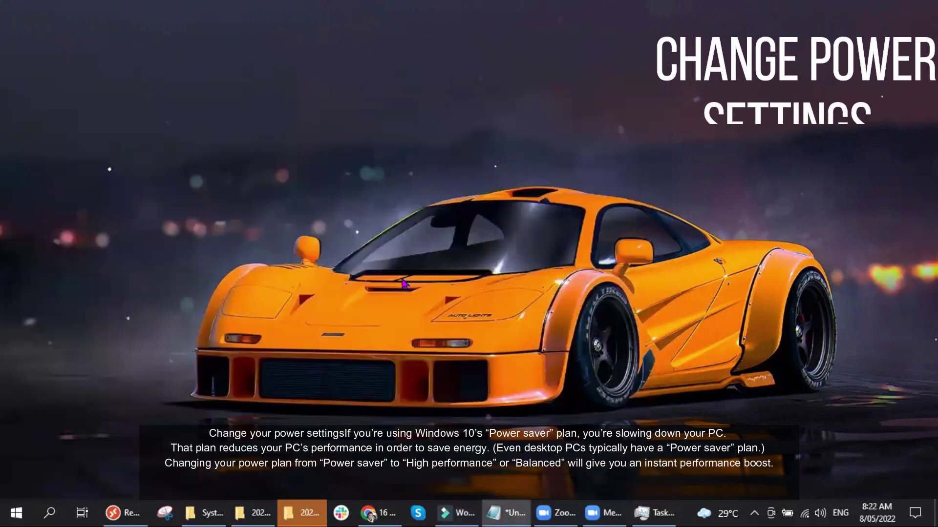
key("super")
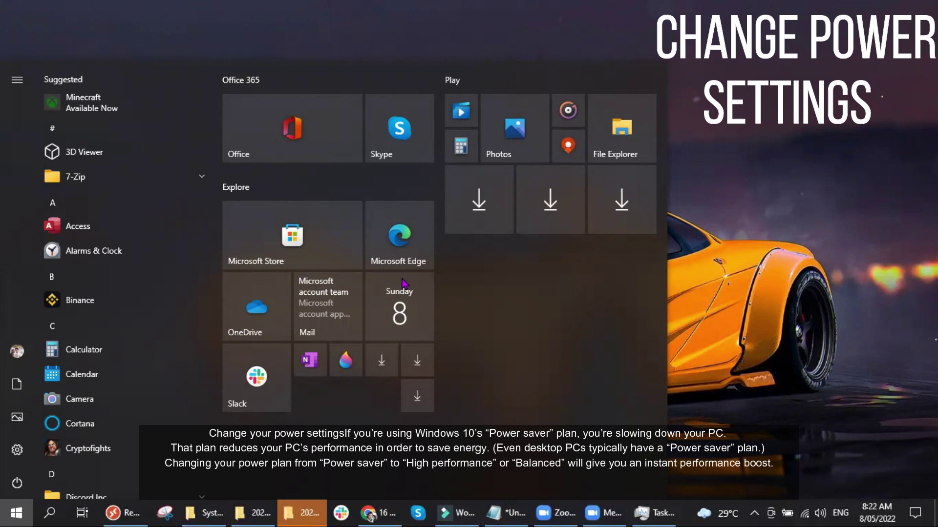
key("super")
key("super")
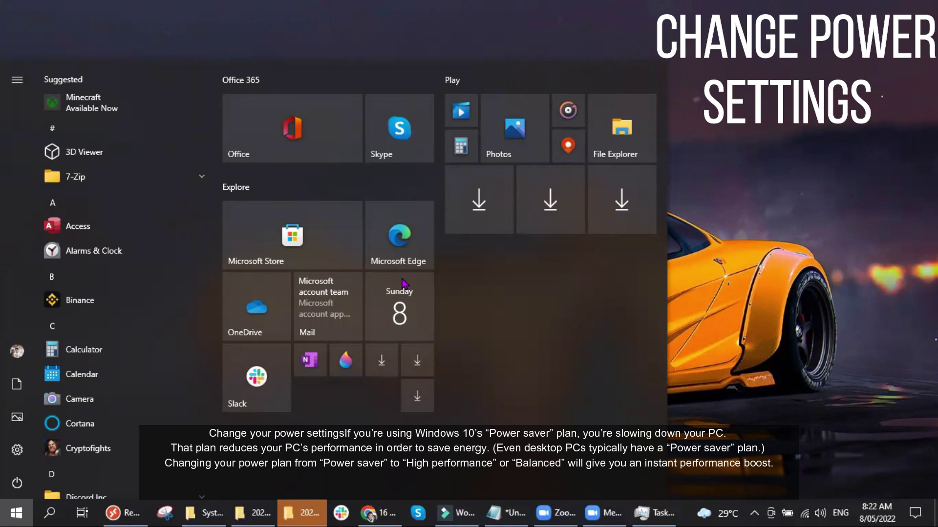
type("control")
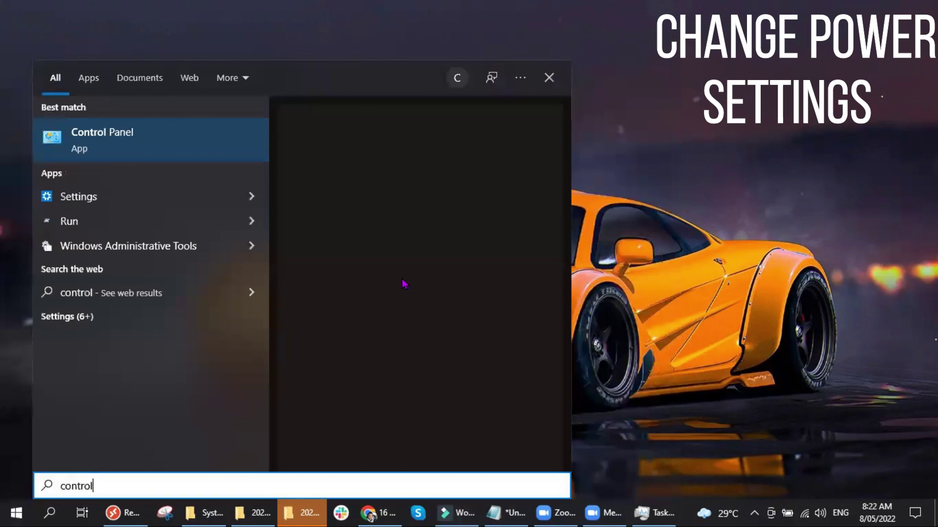
key("Return")
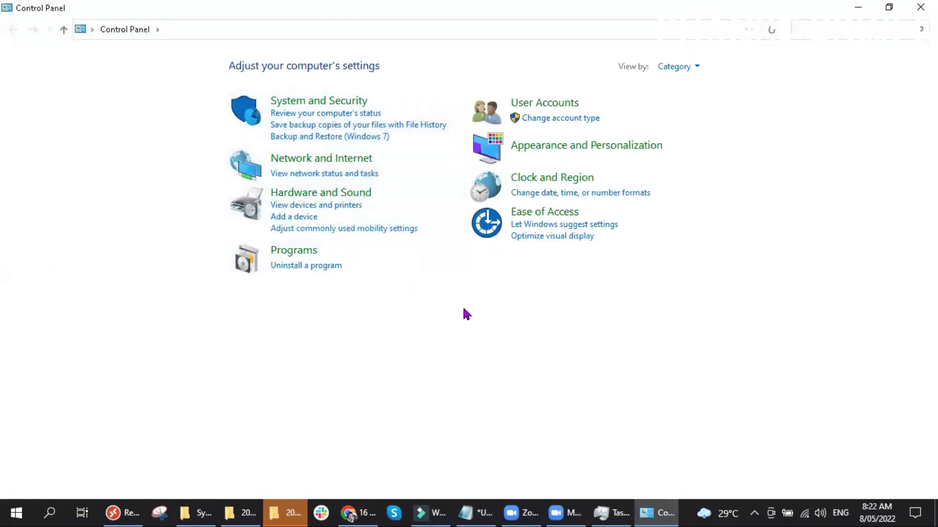
Open Power Options under Hardware and Sound to view the selected Balanced (recommended) plan
left_click(347, 198)
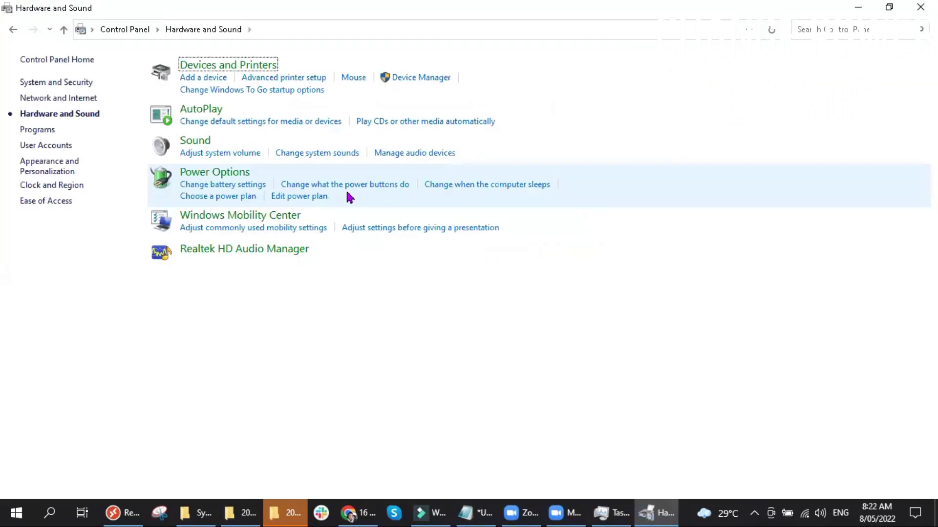
left_click(218, 175)
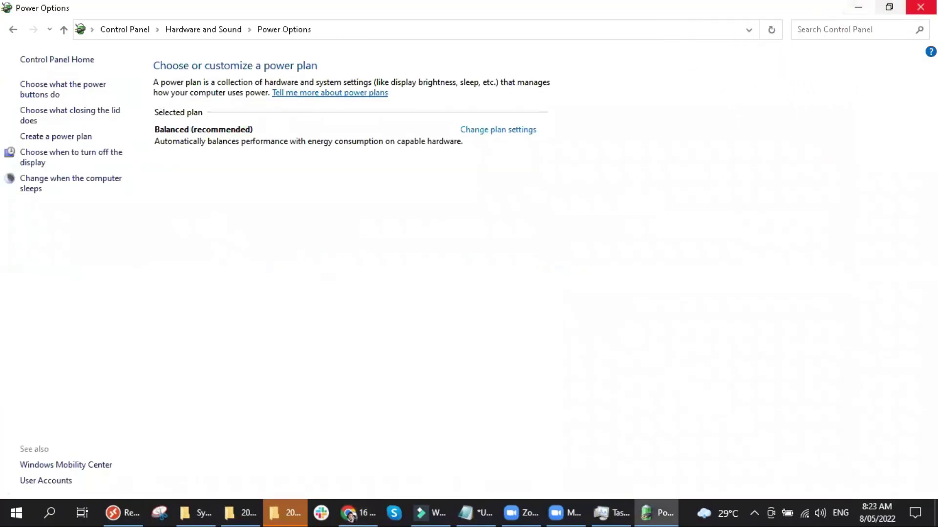
Close Power Options and launch System Configuration by searching 'system confi' in Start
key("alt+F4")
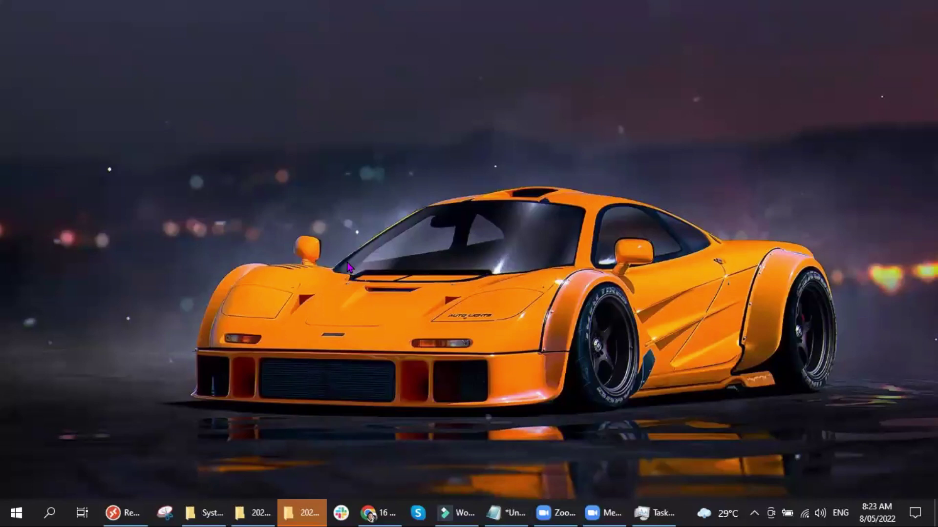
key("super")
key("super")
key("super")
key("super")
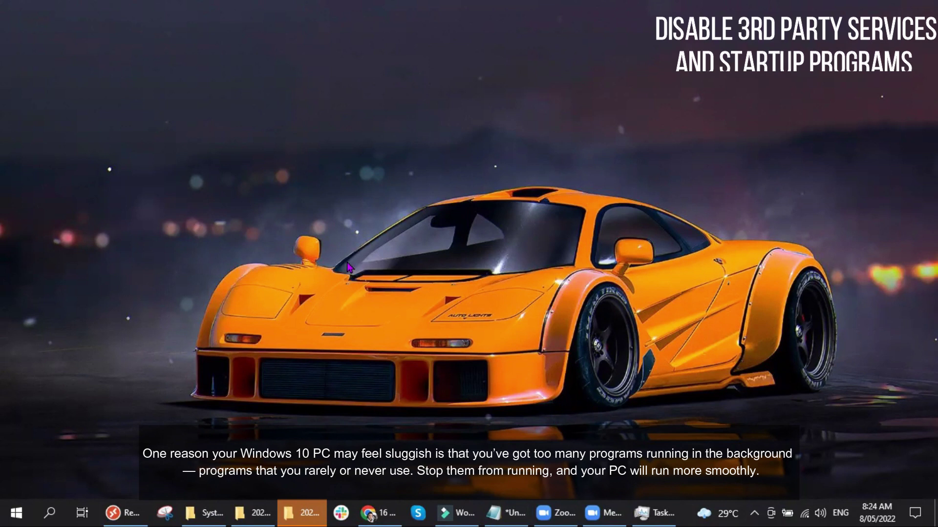
key("super")
type("system confi")
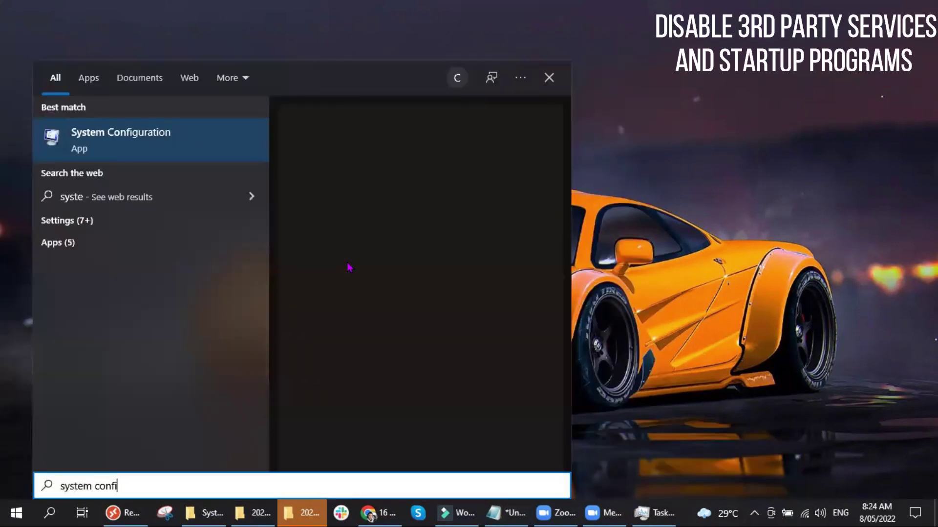
key("Return")
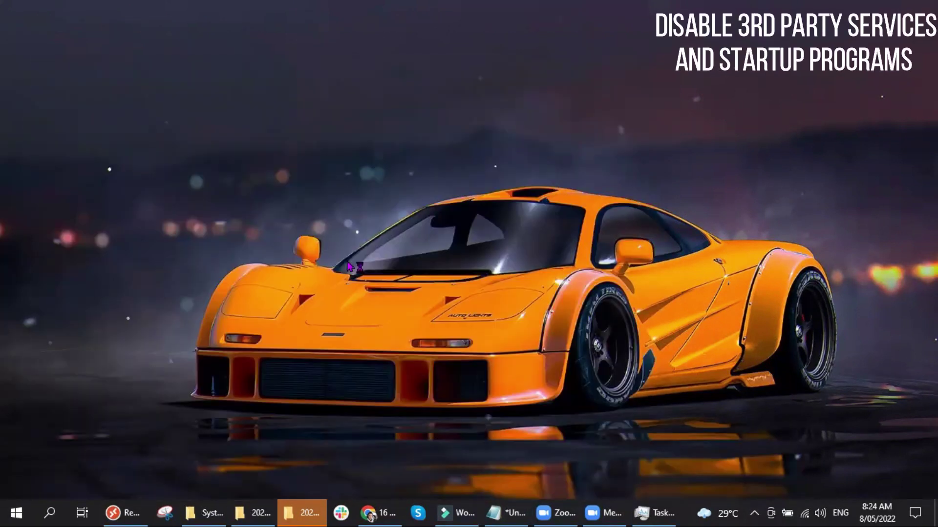
On the Services tab, hide Microsoft services, disable all remaining third-party services, and apply
left_click(368, 153)
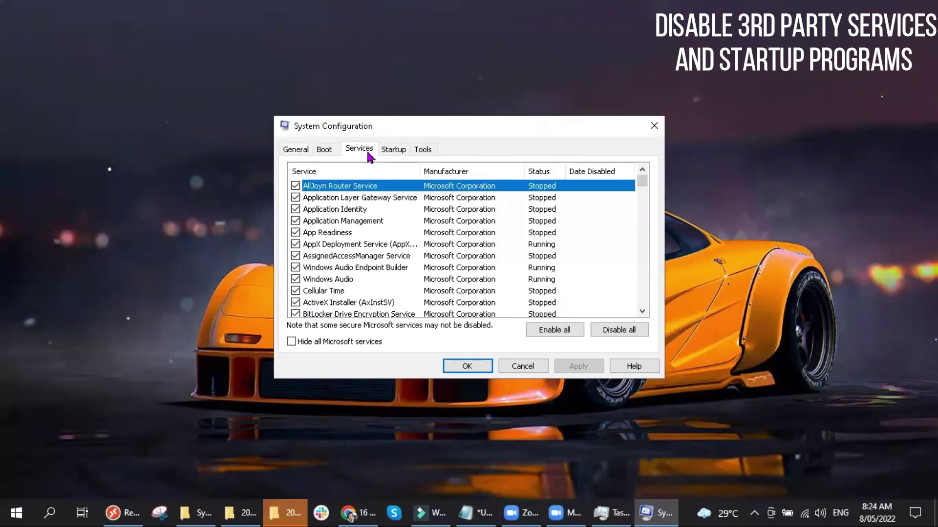
left_click(328, 345)
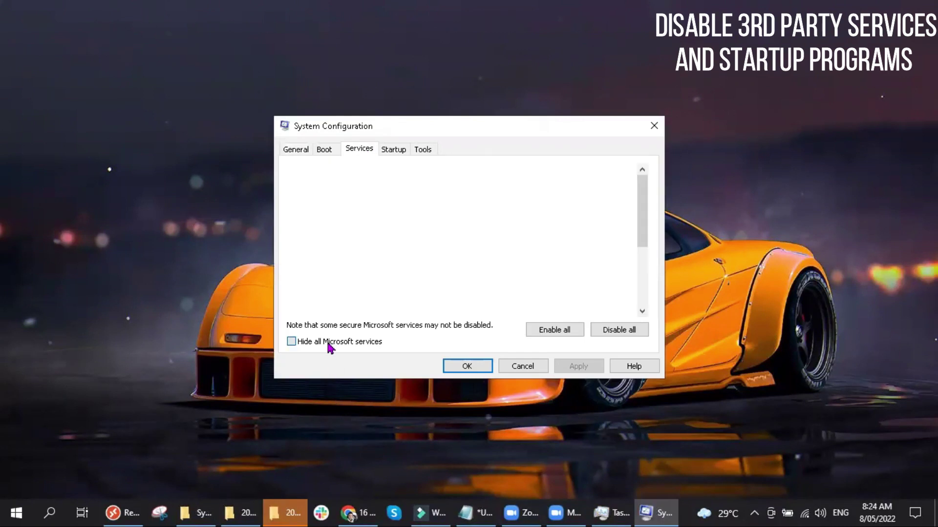
left_click(561, 329)
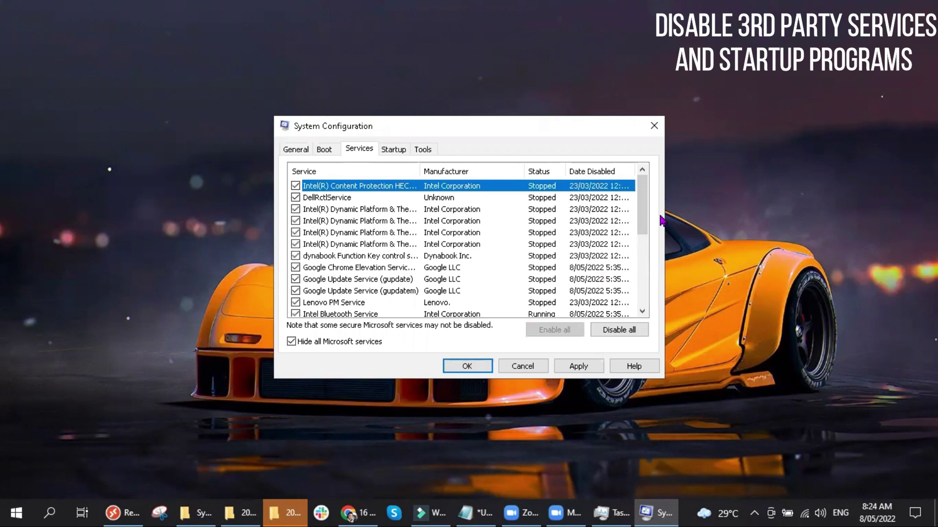
left_click_drag(642, 210, 660, 201)
left_click(618, 330)
left_click(583, 369)
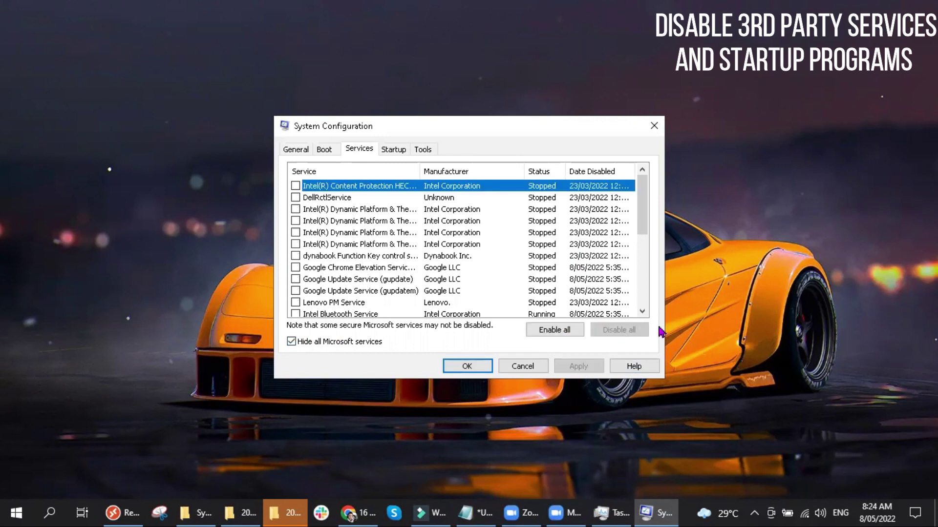
In the Startup list, sort the startup apps by publisher, status and startup impact
left_click(398, 153)
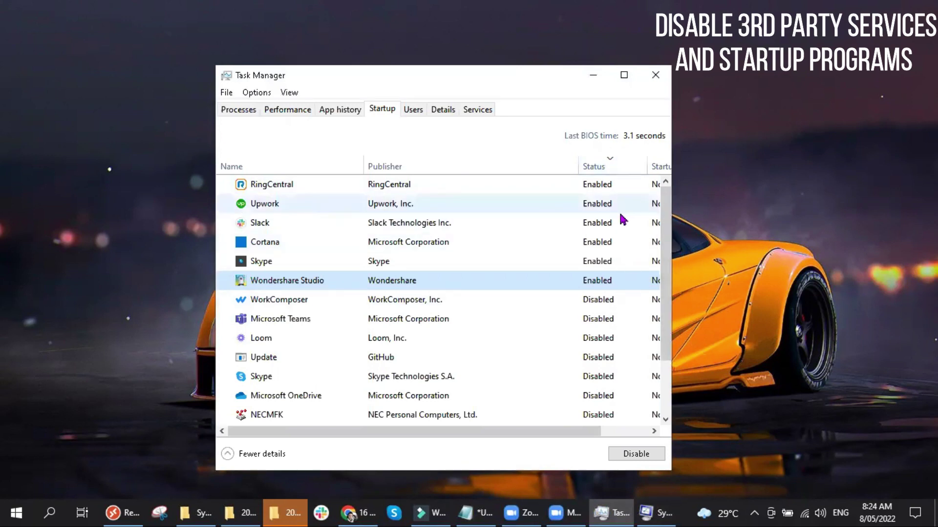
left_click_drag(477, 435, 371, 436)
left_click(396, 166)
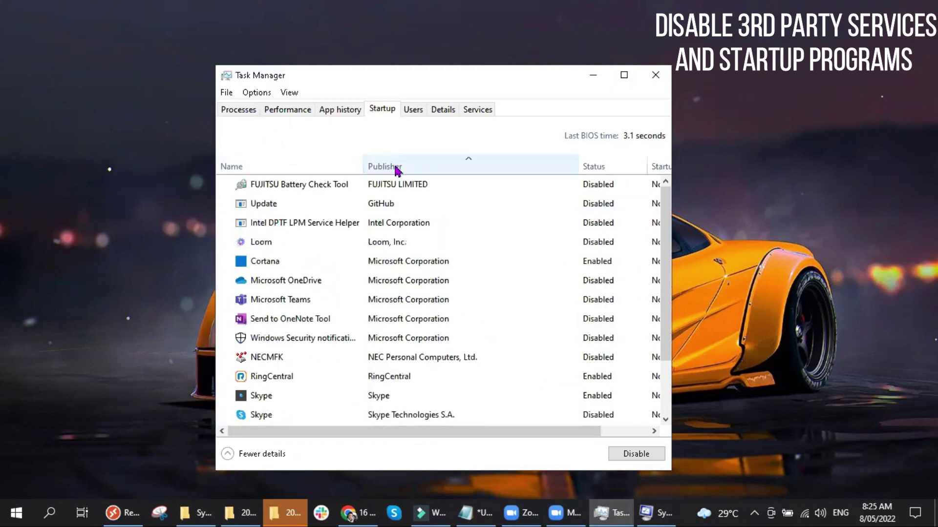
left_click(593, 169)
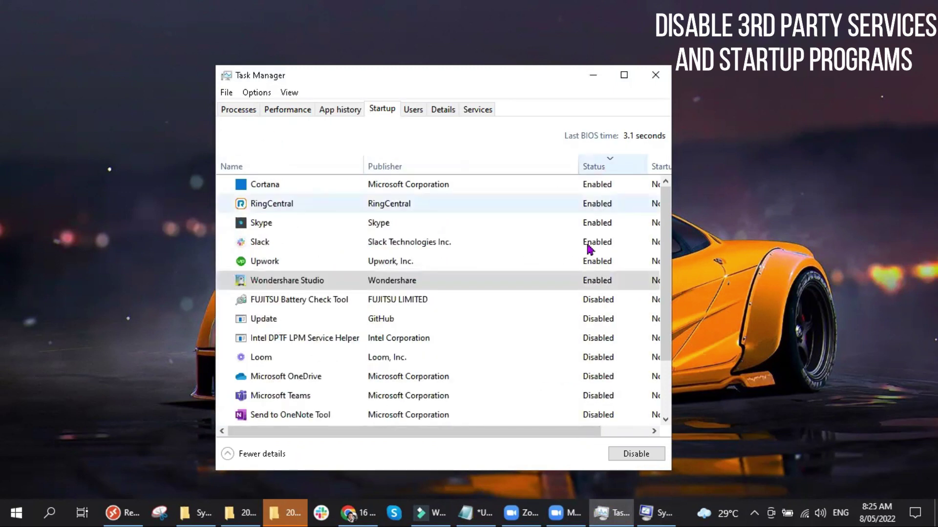
left_click_drag(523, 430, 581, 434)
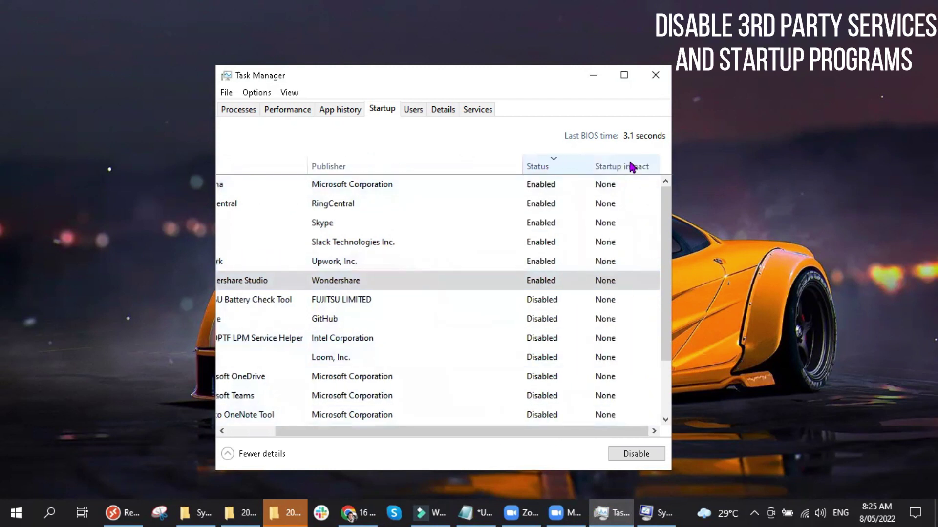
left_click(629, 167)
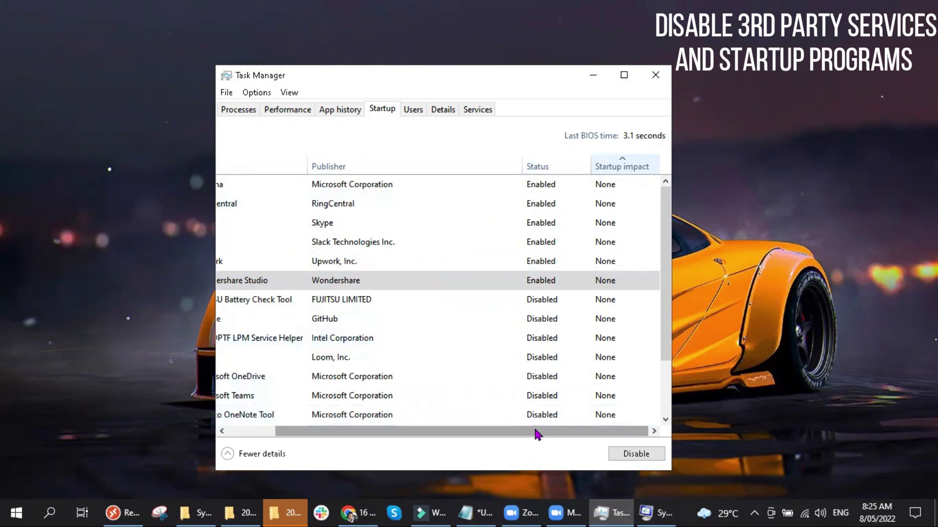
mouse_move(537, 434)
left_mouse_down()
mouse_move(447, 426)
mouse_move(521, 433)
left_mouse_up()
Disable Cortana, RingCentral, Skype, Slack, Upwork and Wondershare Studio at startup
right_click(581, 189)
left_click(610, 198)
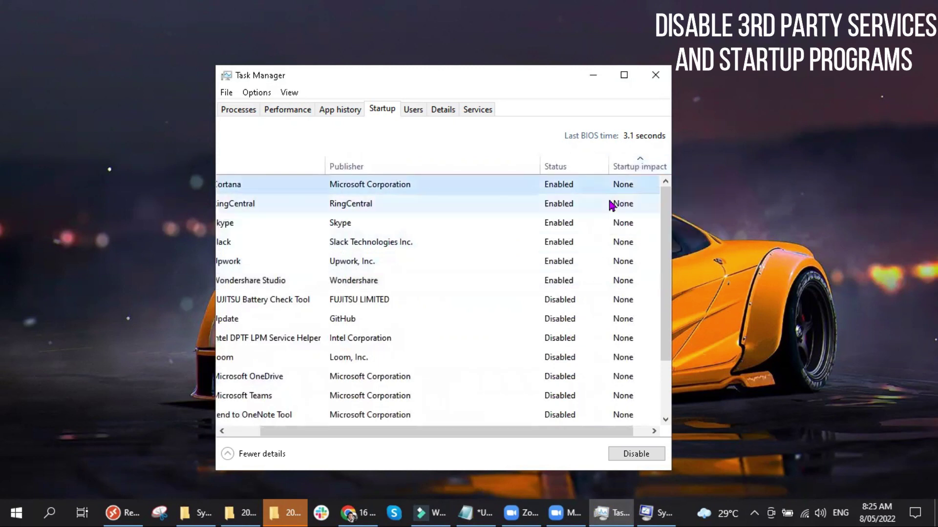
right_click(560, 209)
left_click(575, 216)
right_click(541, 228)
left_click(574, 236)
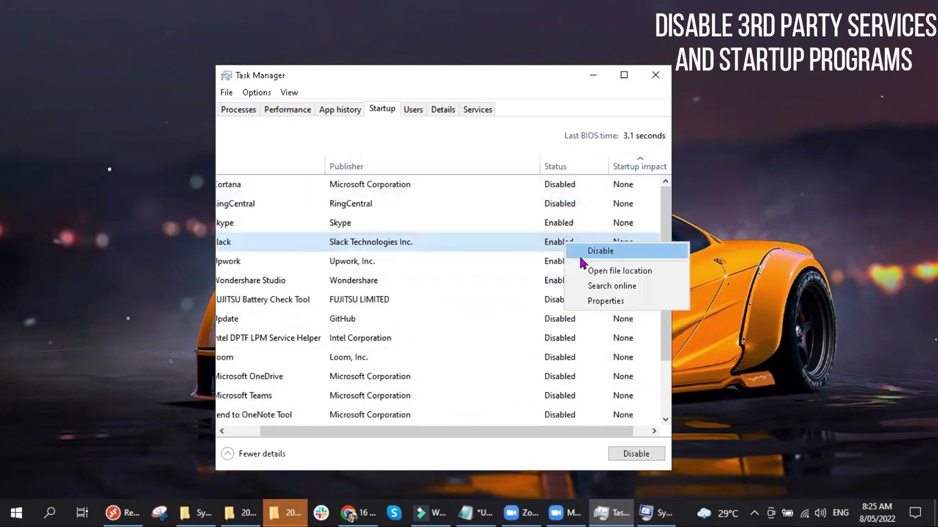
left_click(586, 252)
right_click(567, 264)
left_click(586, 270)
right_click(557, 287)
left_click(588, 292)
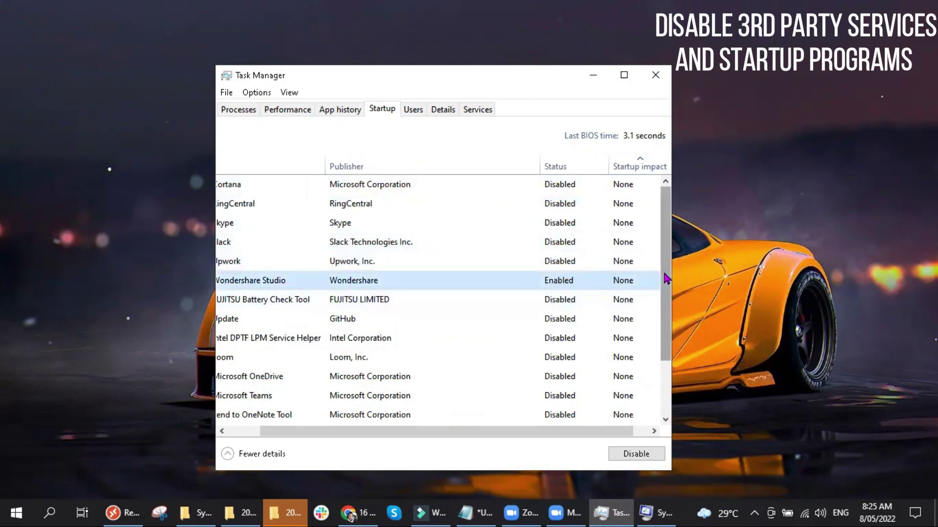
mouse_move(667, 278)
left_mouse_down()
mouse_move(666, 340)
mouse_move(668, 260)
left_mouse_up()
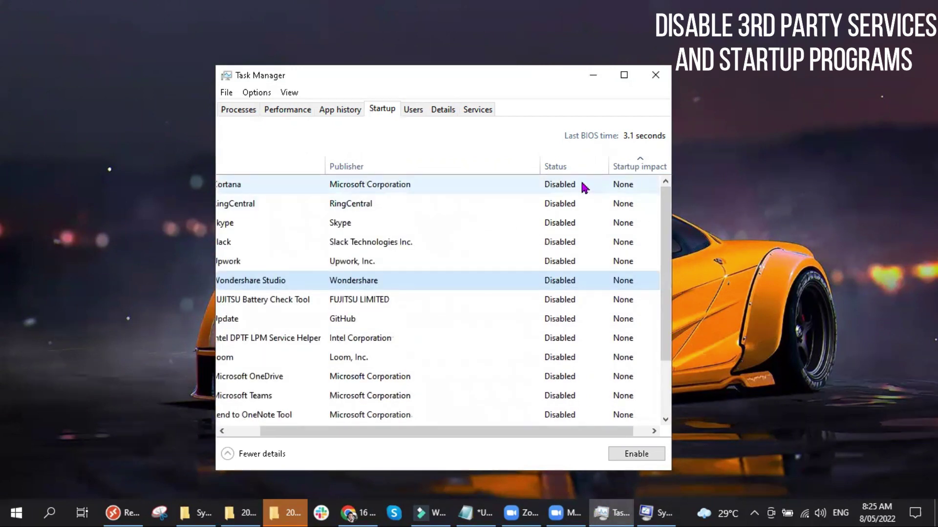
Recheck Cortana's startup entry and leave it set to Disabled
left_click(585, 188)
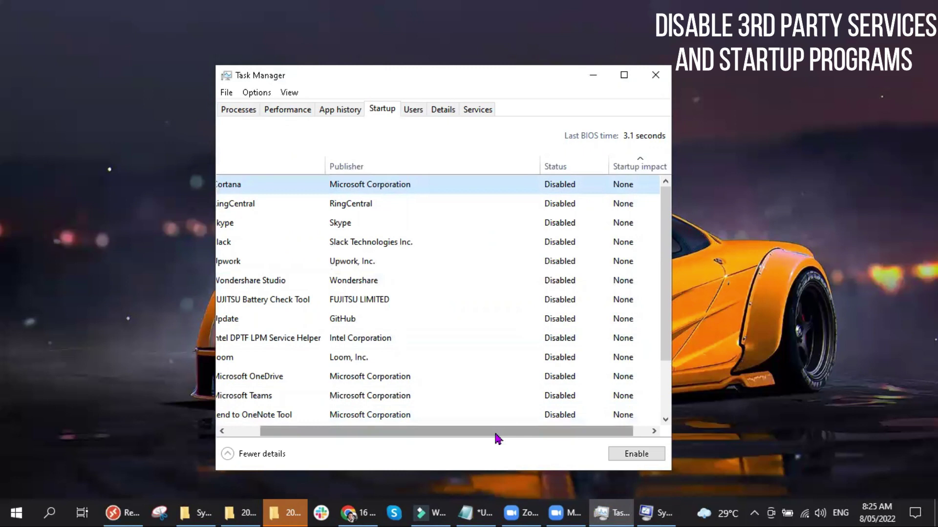
mouse_move(498, 435)
left_mouse_down()
mouse_move(433, 436)
mouse_move(496, 434)
left_mouse_up()
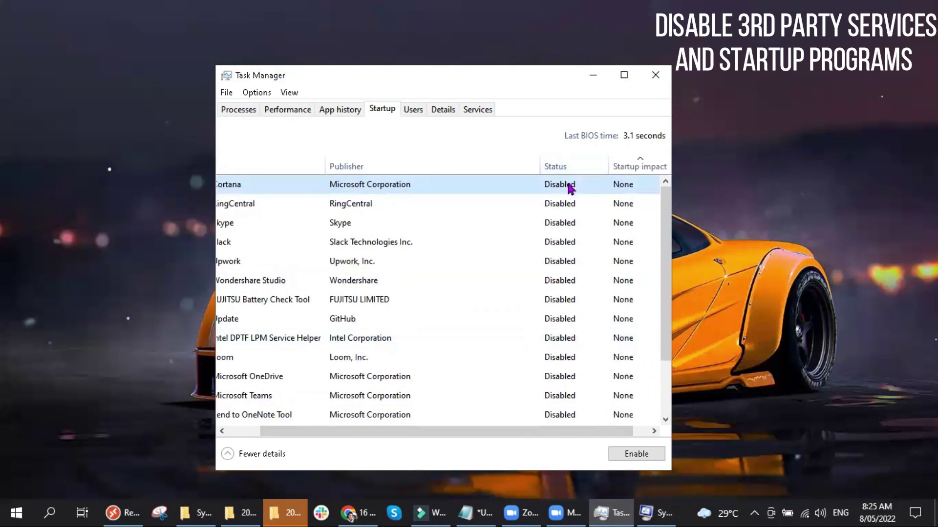
right_click(568, 185)
key("Escape")
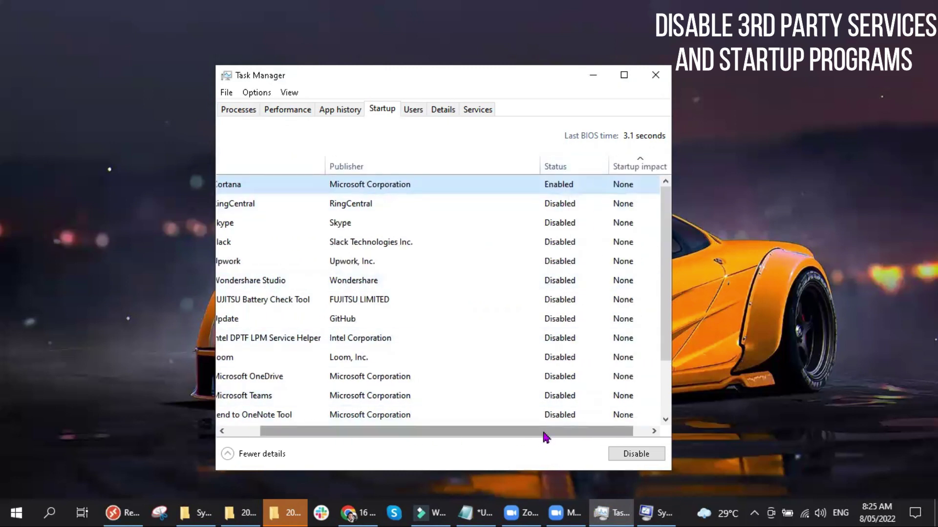
left_click_drag(555, 431, 569, 432)
right_click(572, 193)
left_click(605, 199)
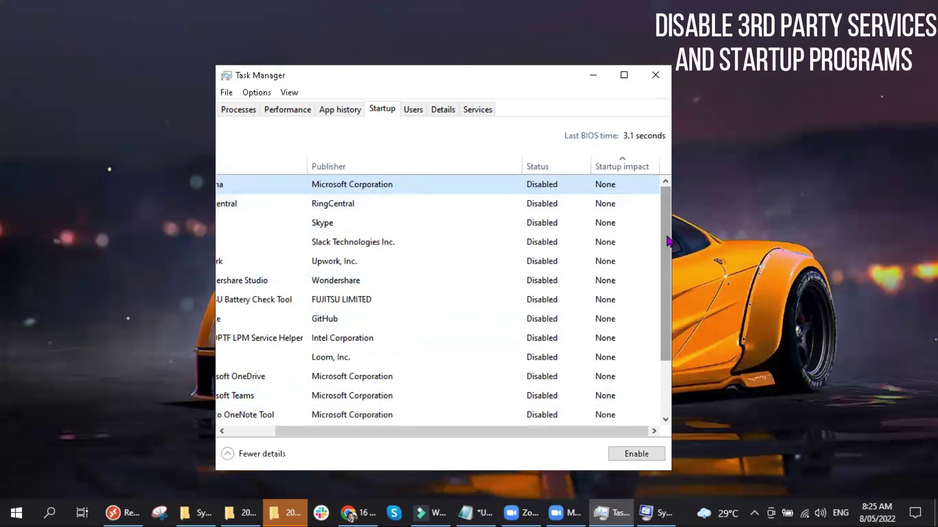
Select Microsoft OneDrive and confirm every startup entry shows Disabled
left_click_drag(478, 439, 393, 438)
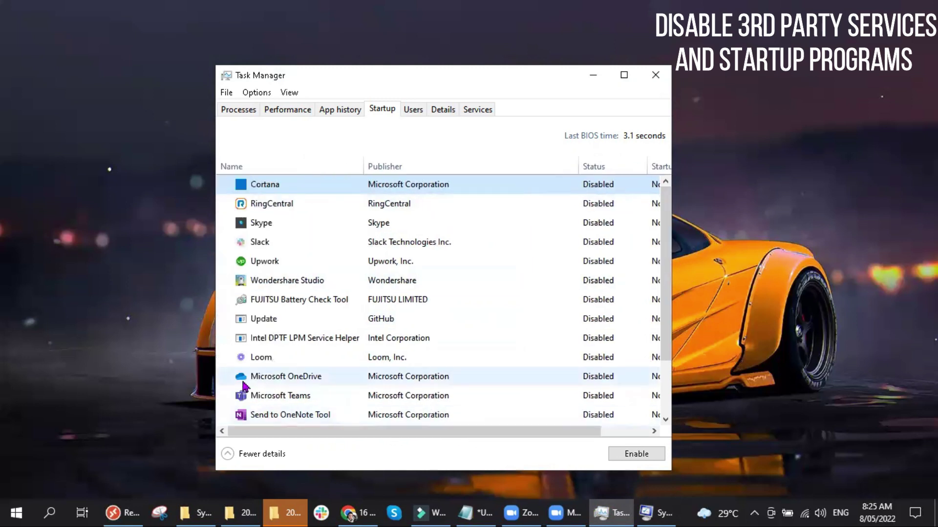
left_click(371, 376)
scroll(384, 372, "down", 2)
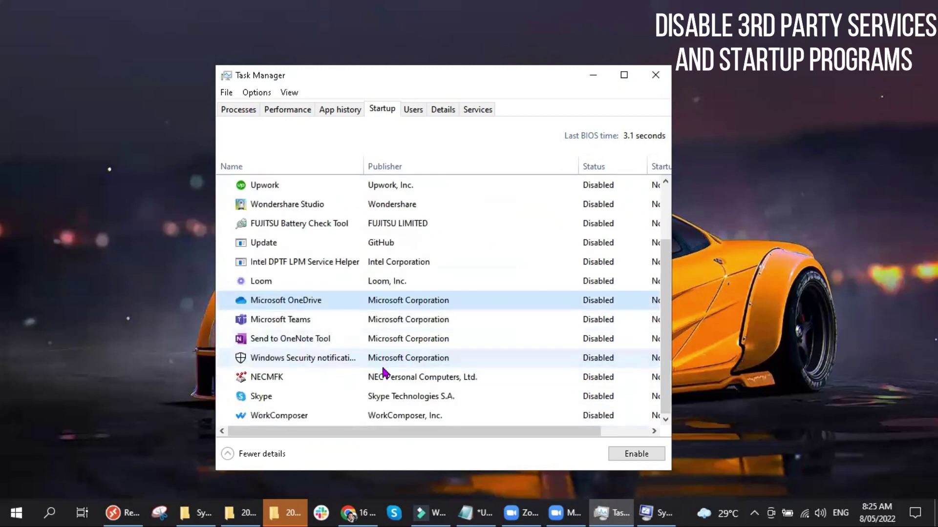
scroll(464, 298, "up", 2)
scroll(466, 298, "down", 2)
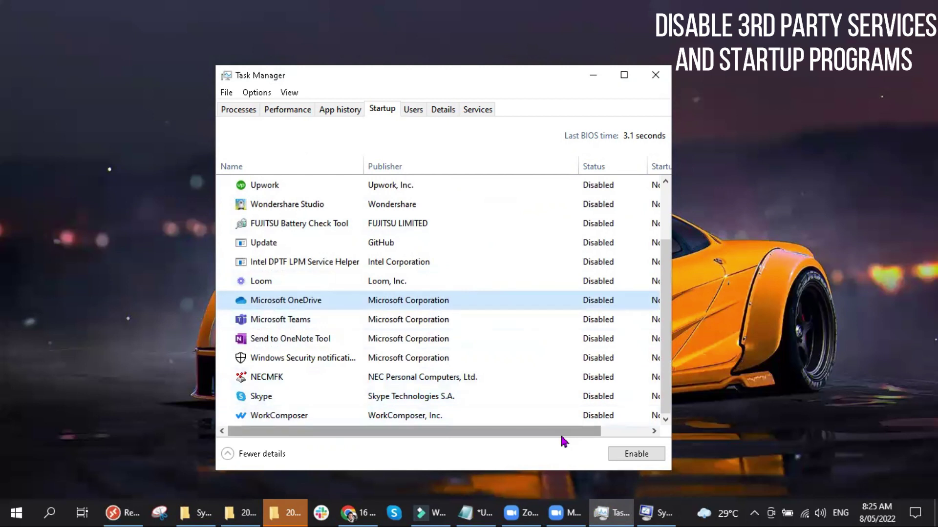
left_click_drag(566, 435, 631, 439)
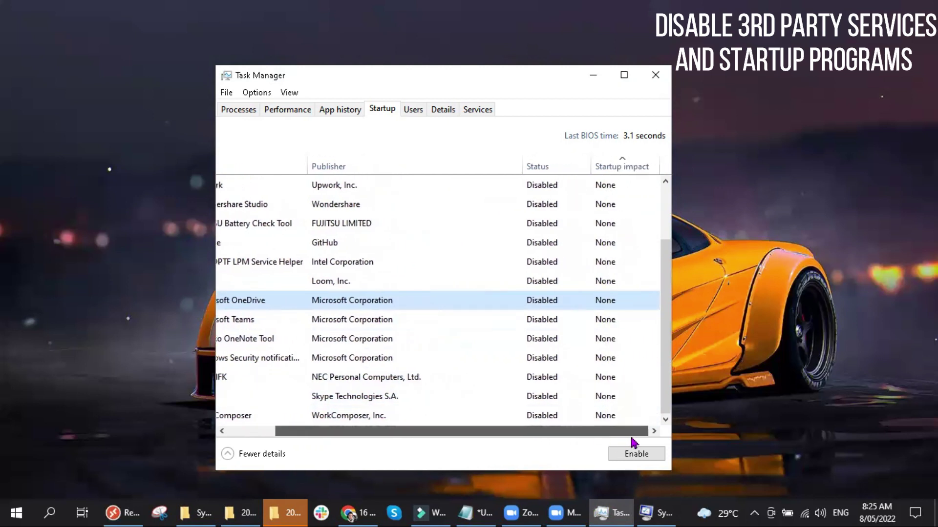
right_click(576, 302)
left_click(620, 360)
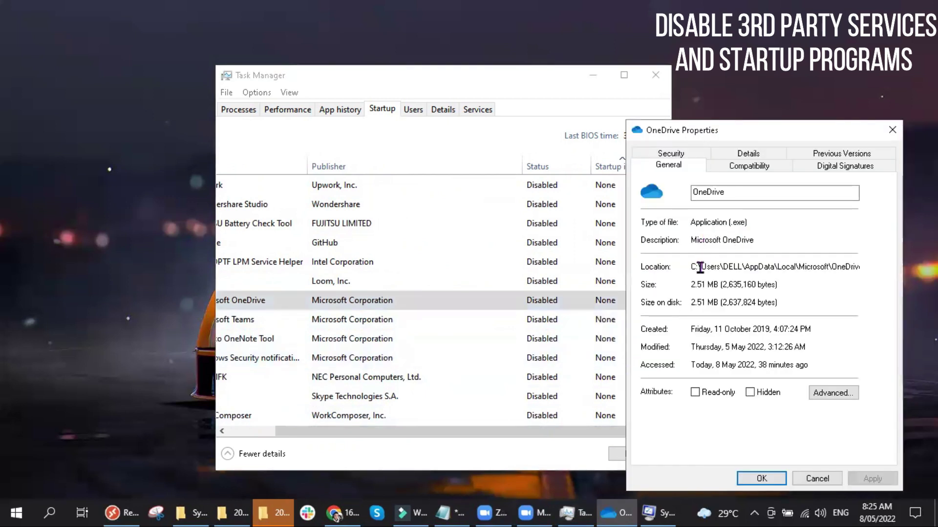
left_click_drag(694, 267, 844, 267)
left_click(792, 303)
left_click_drag(795, 135, 690, 126)
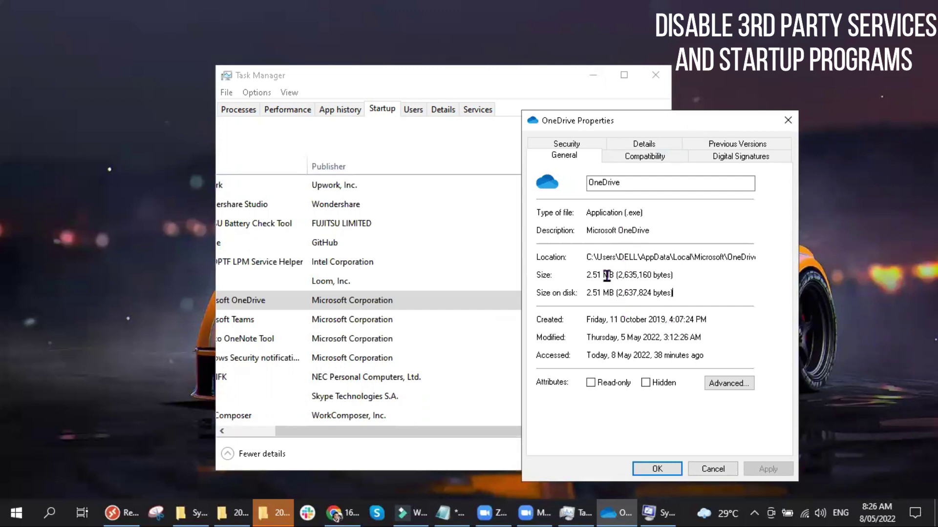
left_click_drag(607, 275, 617, 275)
left_click_drag(616, 338, 708, 335)
left_click(711, 336)
left_click(787, 120)
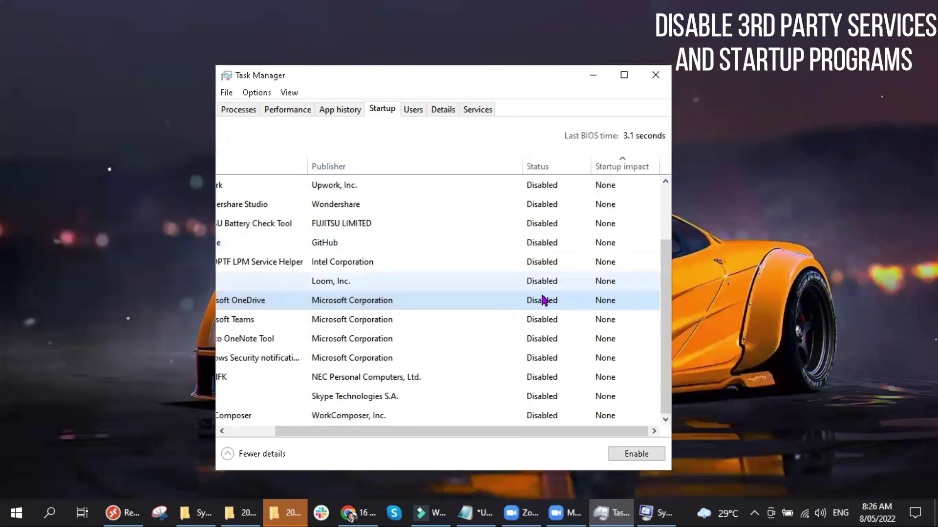
right_click(521, 308)
left_click(584, 336)
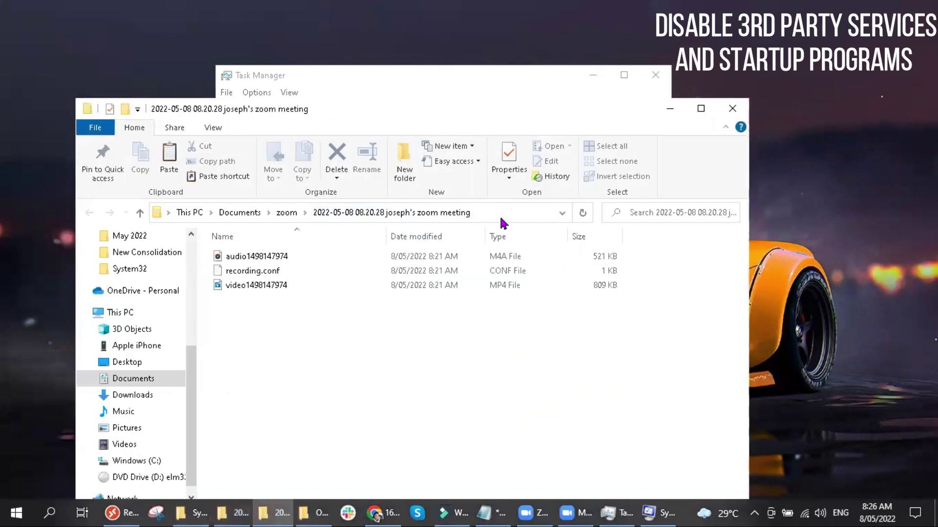
left_click(732, 108)
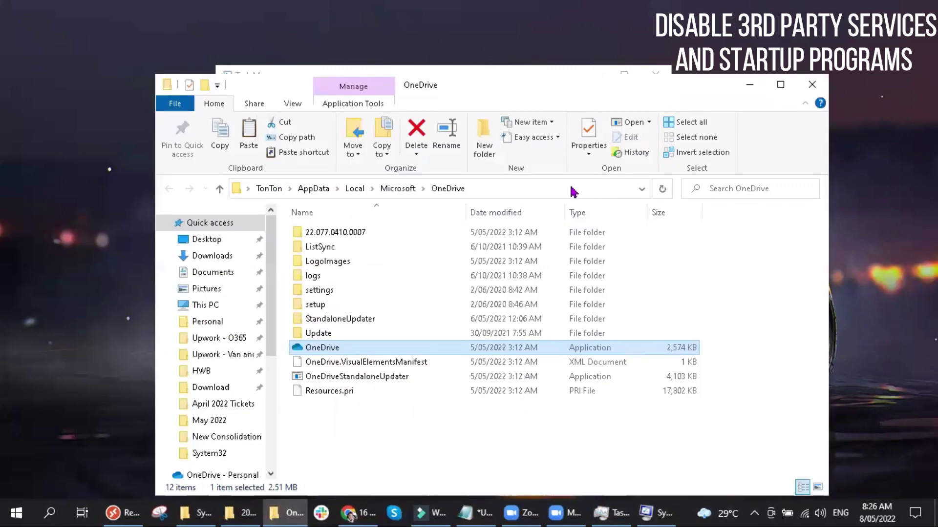
left_click(571, 193)
left_click(483, 188)
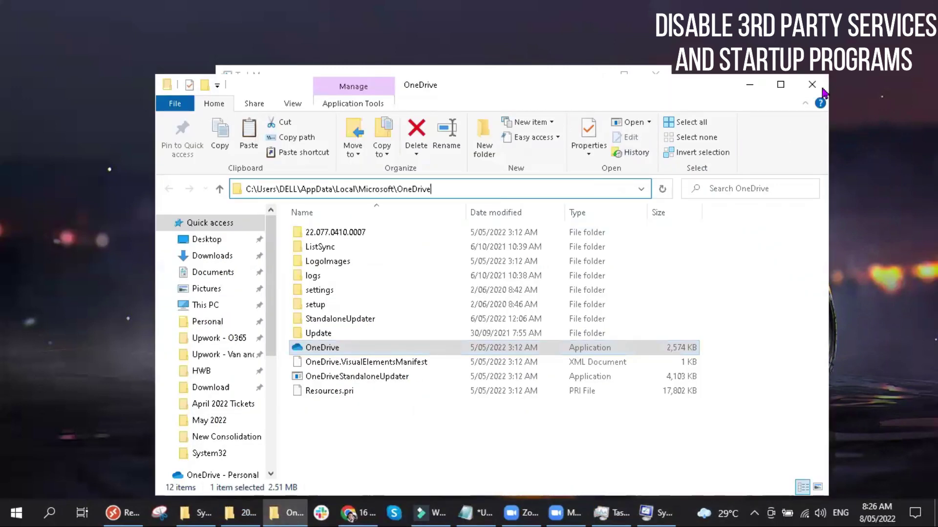
left_click(812, 84)
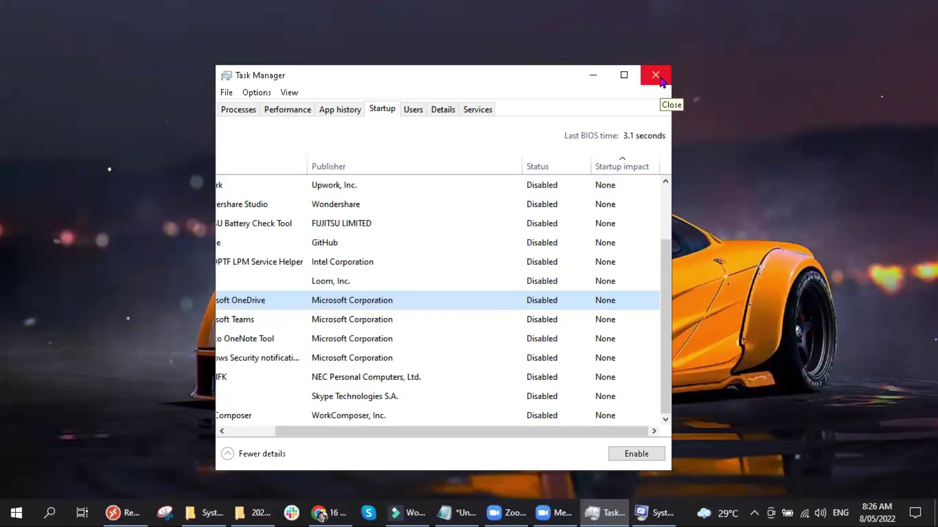
Close Task Manager and System Configuration with Exit without restart, refresh the desktop, open Start
left_click(657, 77)
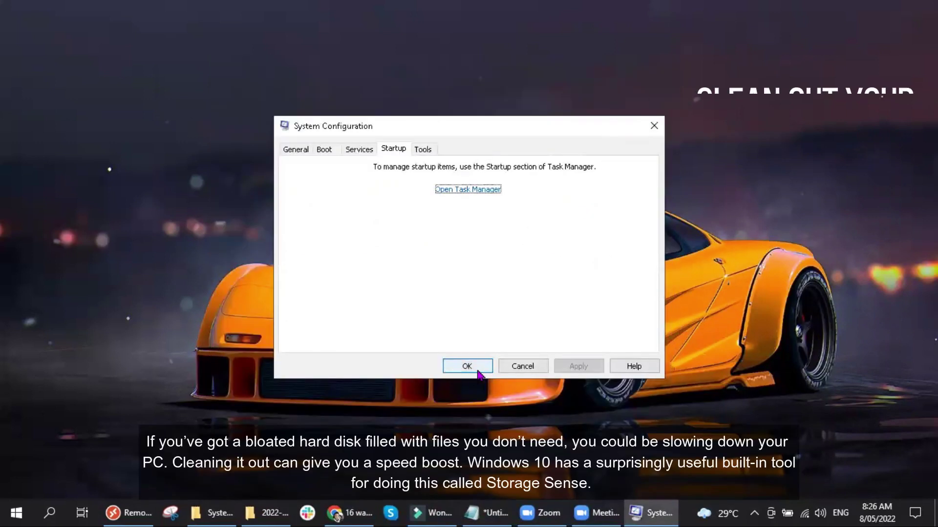
left_click(478, 370)
left_click(547, 281)
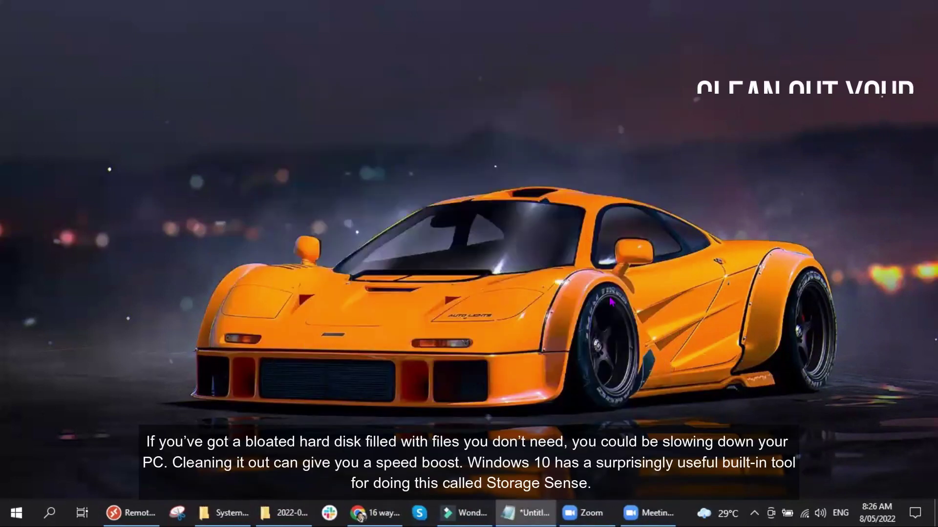
right_click(565, 266)
left_click(565, 264)
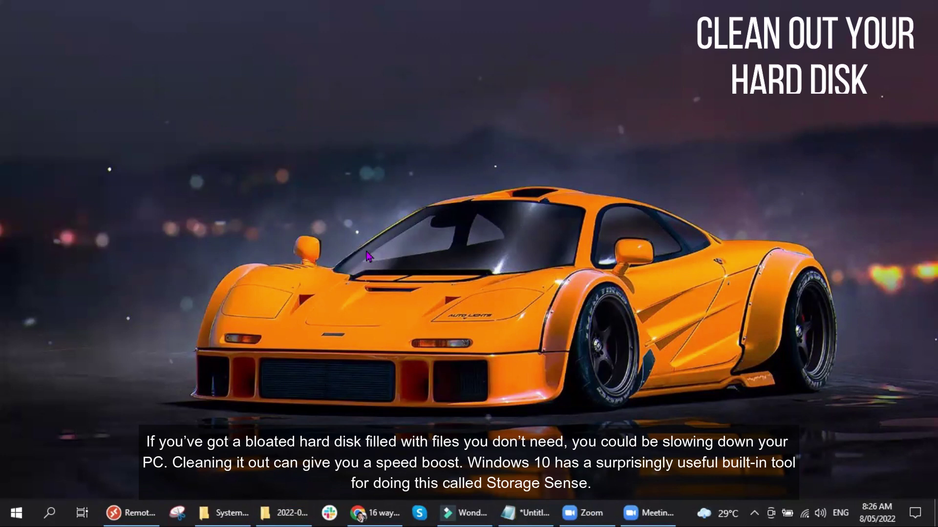
key("super")
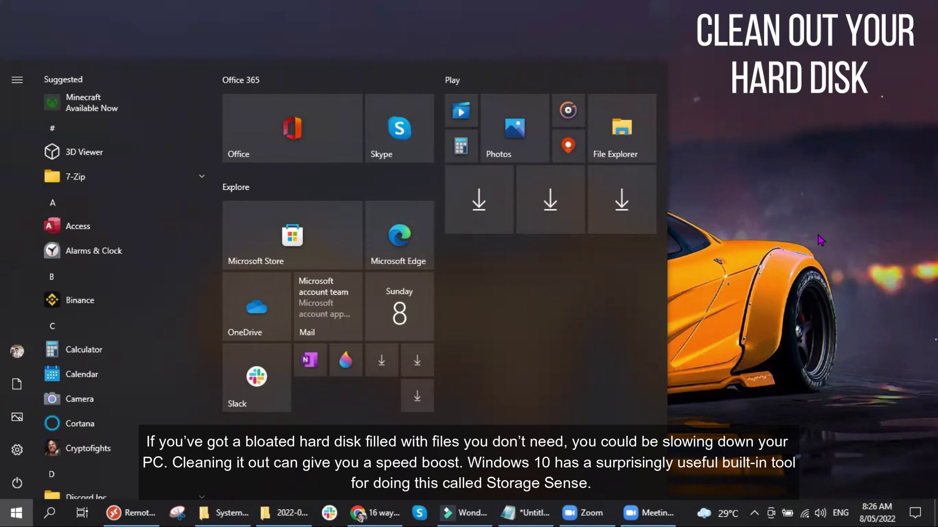
Go to Settings > System > Storage and switch Storage Sense on
left_click(17, 450)
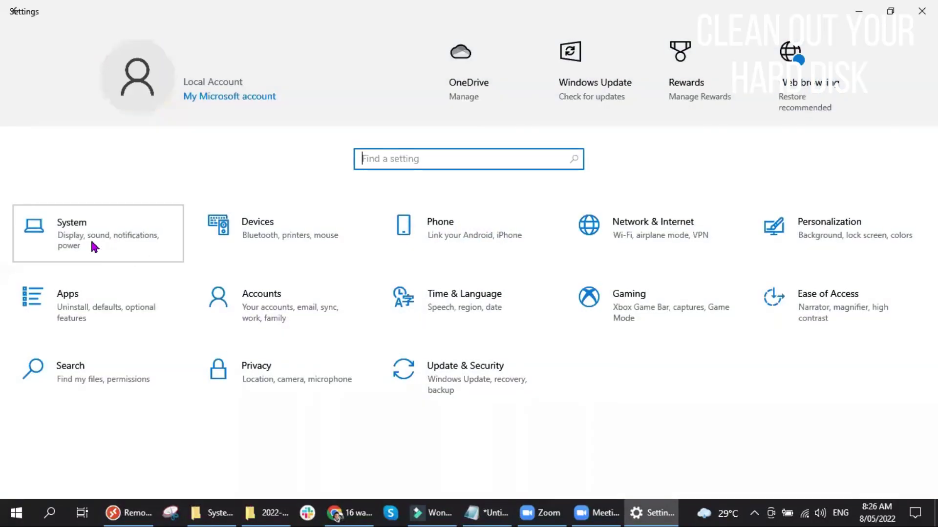
left_click(94, 248)
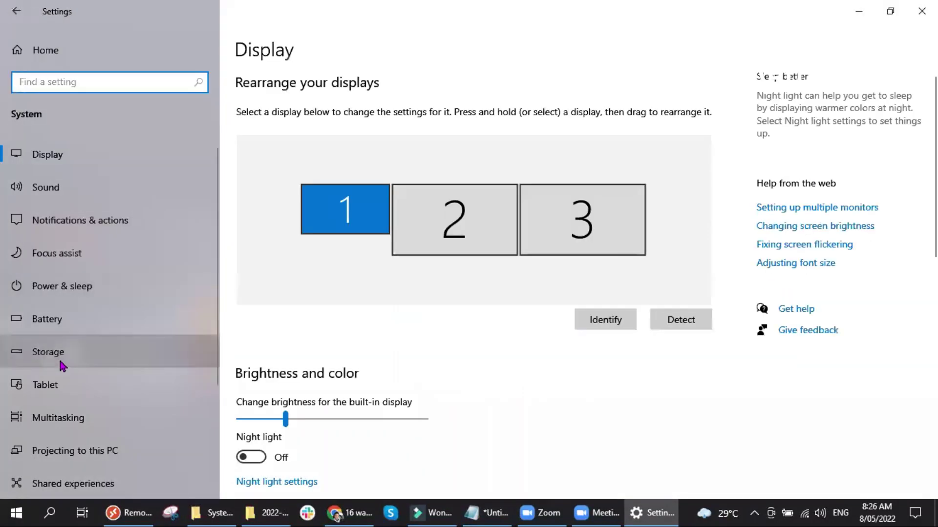
left_click(70, 363)
left_click(259, 117)
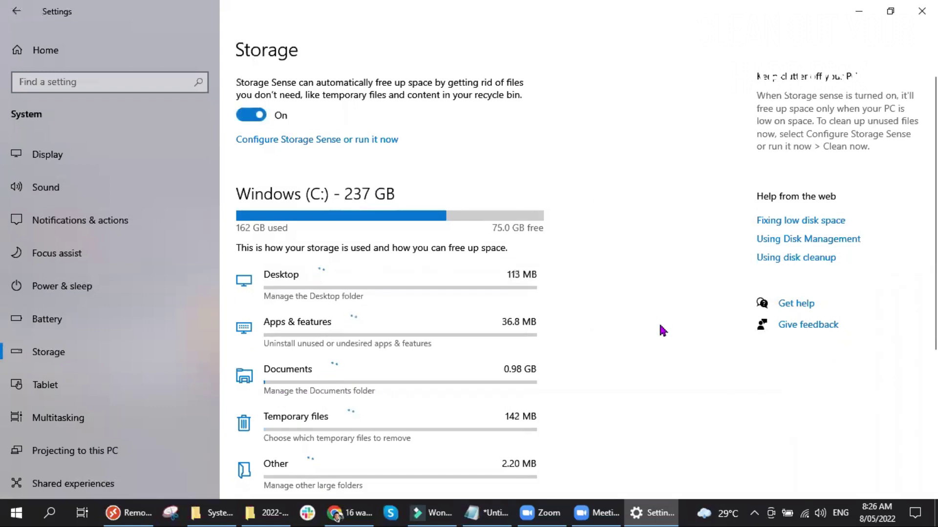
Show more categories to review drive C:'s full storage breakdown (162 GB used, 75.0 GB free)
scroll(660, 328, "down", 3)
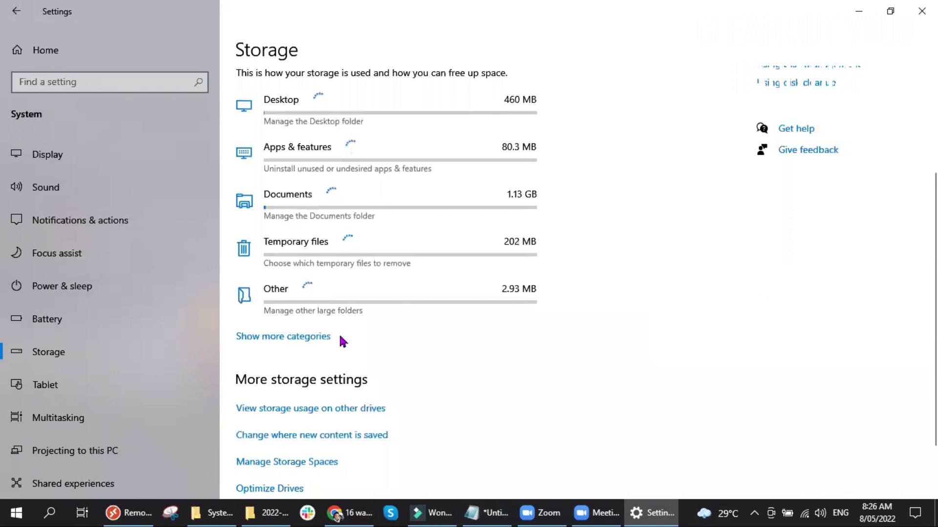
left_click(315, 342)
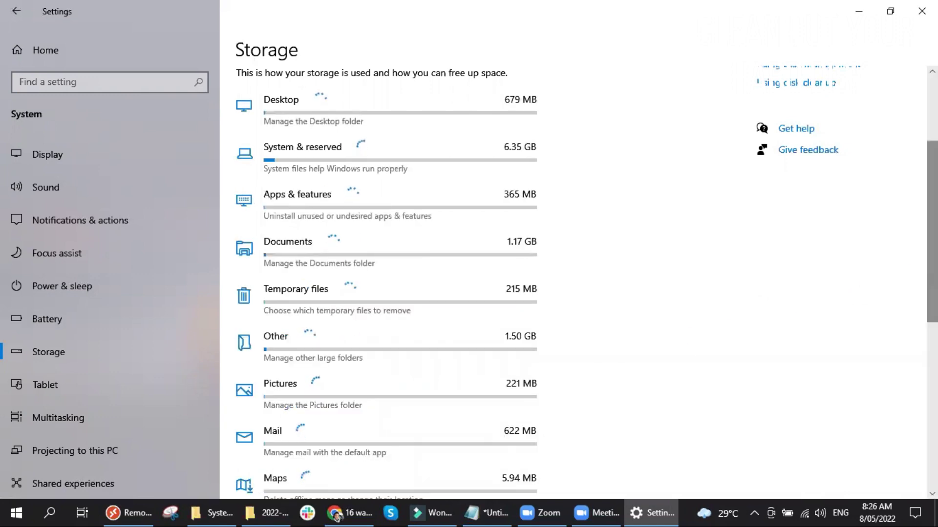
scroll(585, 284, "down", 5)
scroll(586, 283, "up", 3)
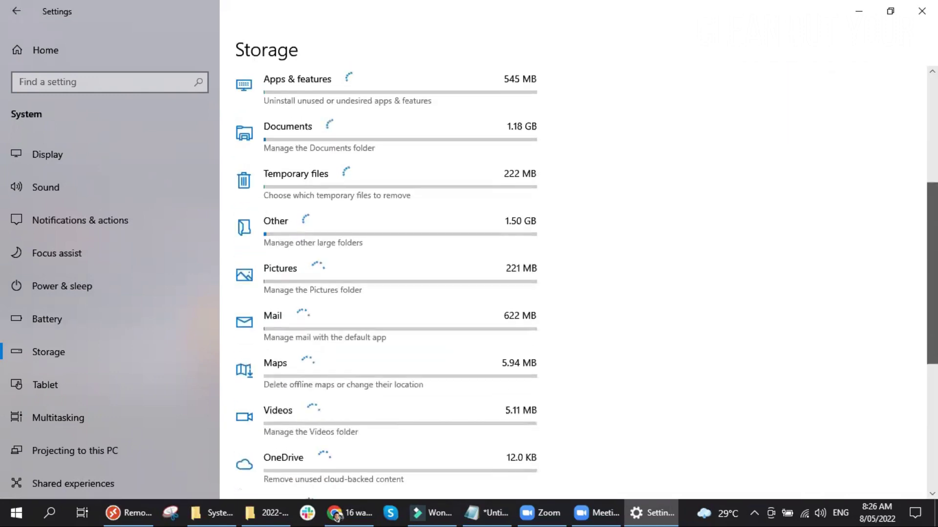
scroll(371, 234, "up", 1)
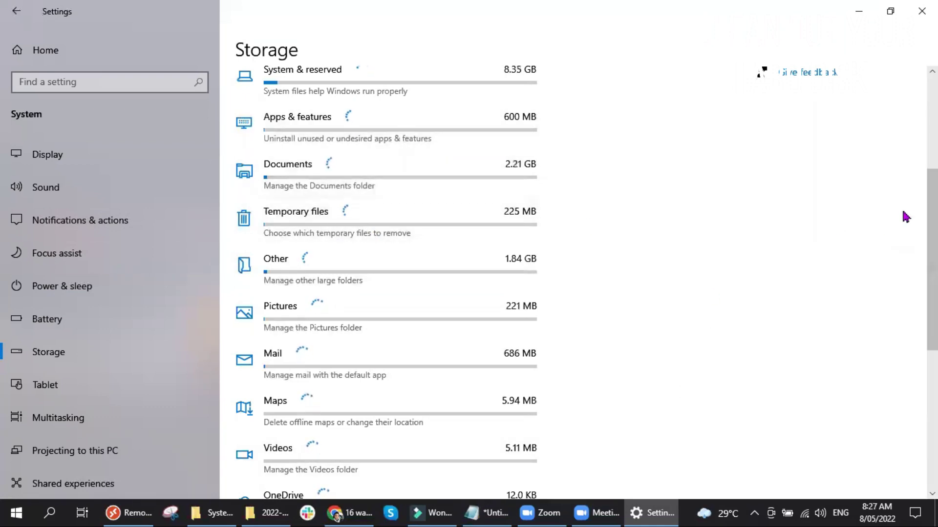
scroll(913, 219, "down", 4)
scroll(913, 218, "up", 5)
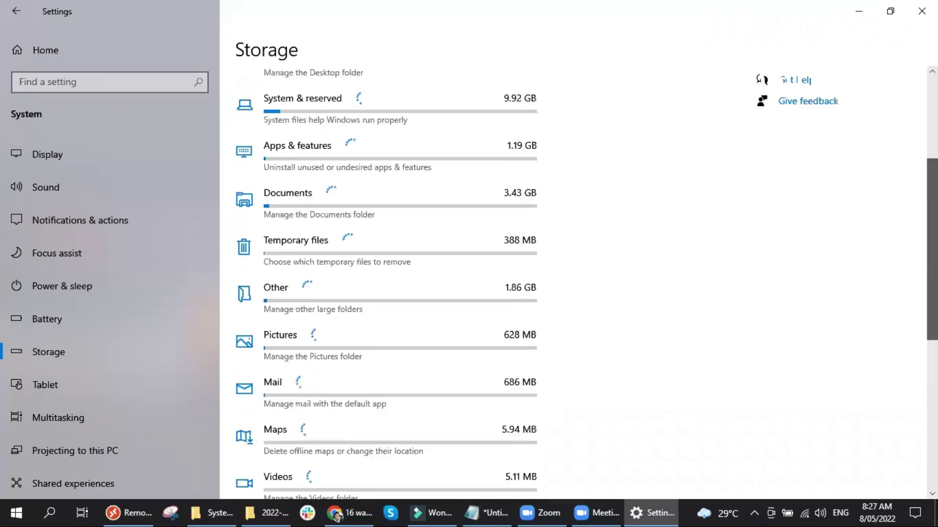
scroll(913, 218, "up", 5)
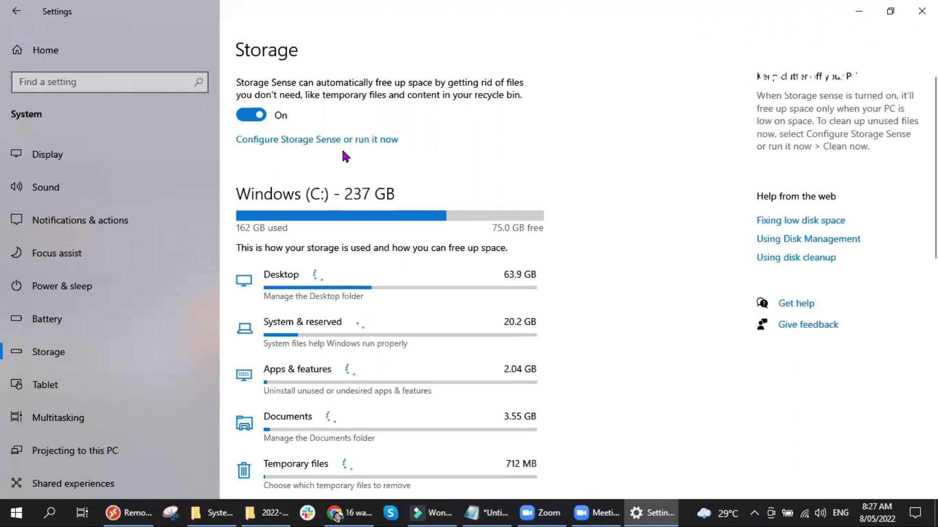
On Configure Storage Sense, keep recycle-bin cleanup at 30 days
left_click(304, 141)
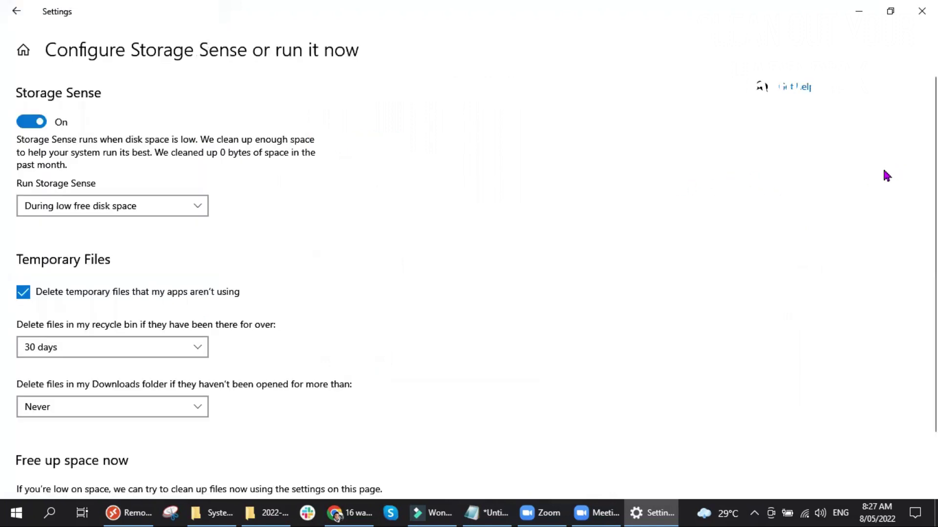
scroll(469, 281, "down", 1)
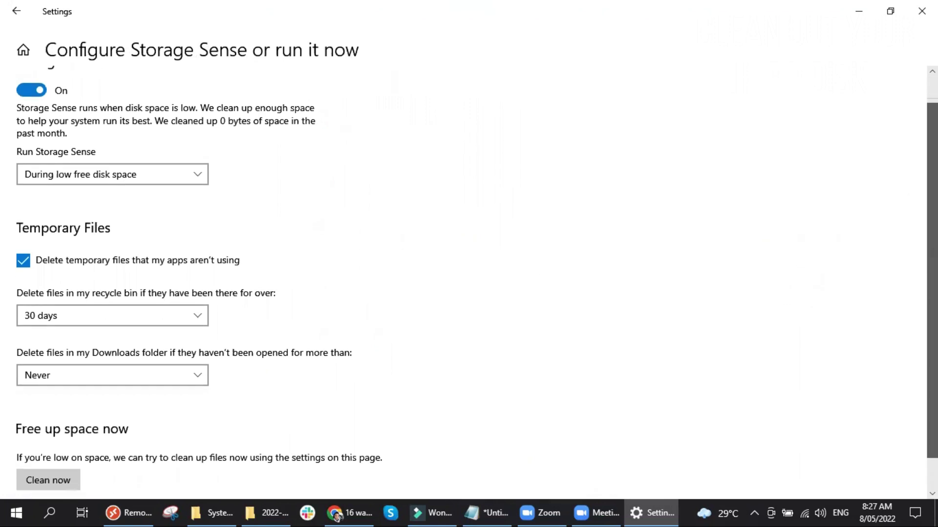
left_click(126, 310)
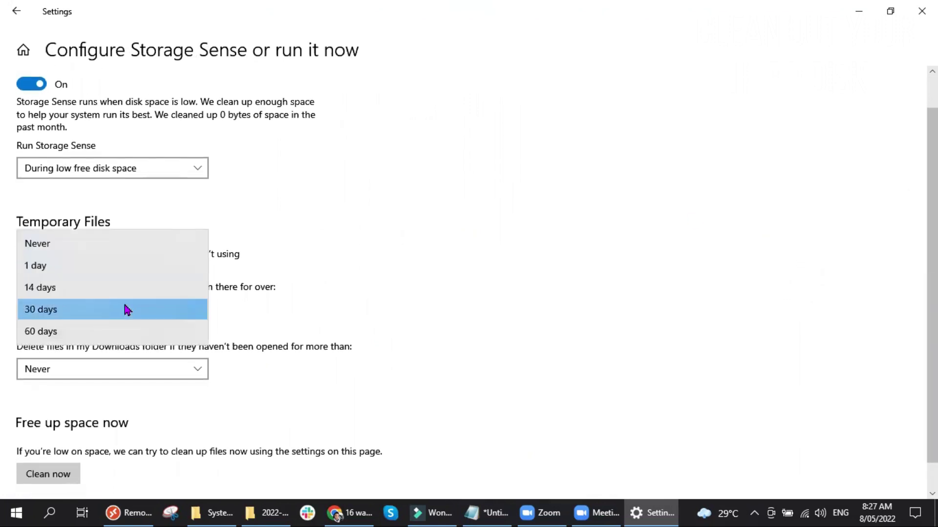
left_click(352, 313)
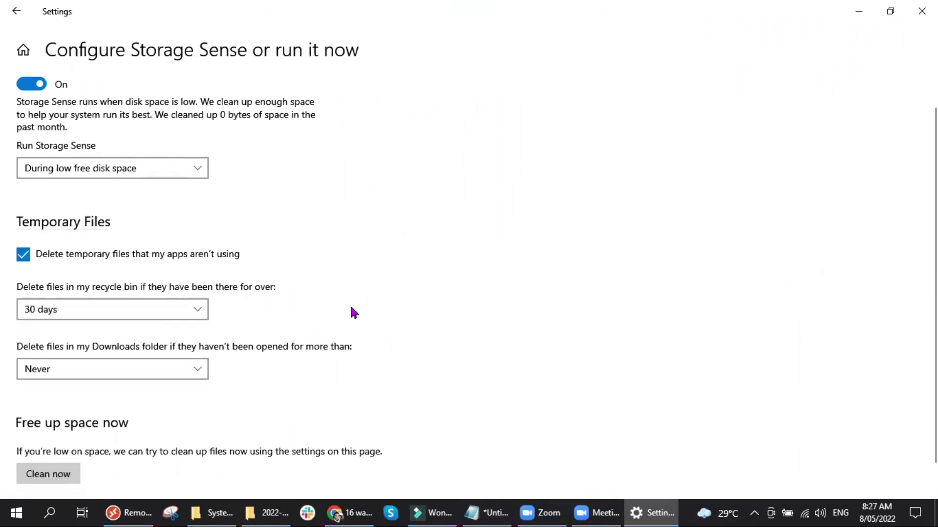
left_click(68, 315)
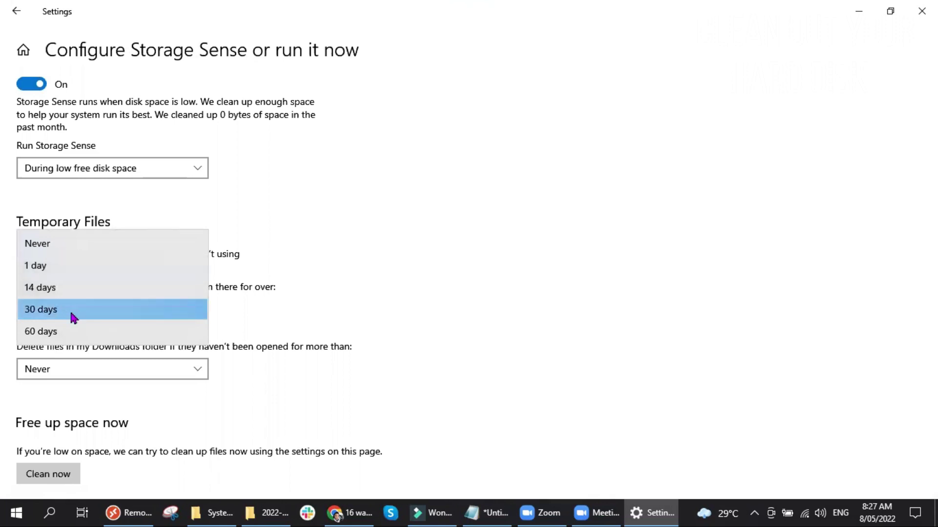
left_click(582, 345)
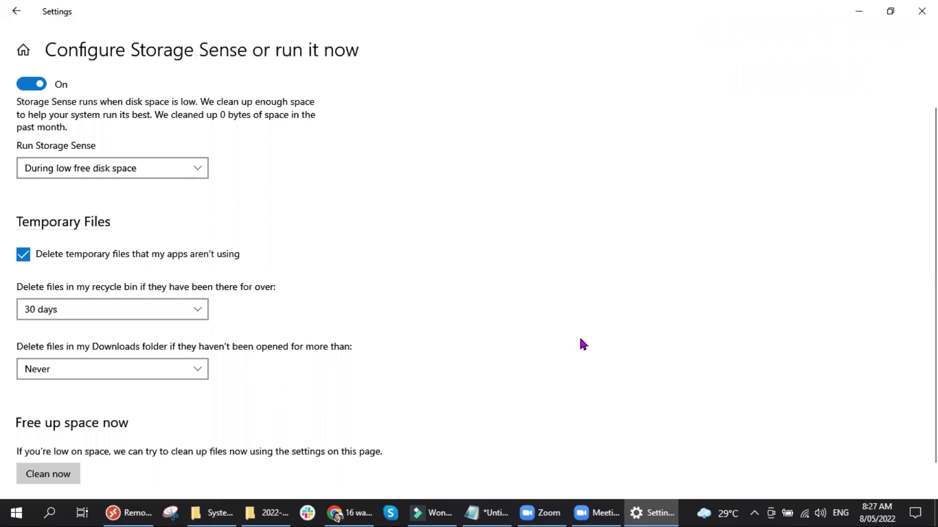
left_click(164, 316)
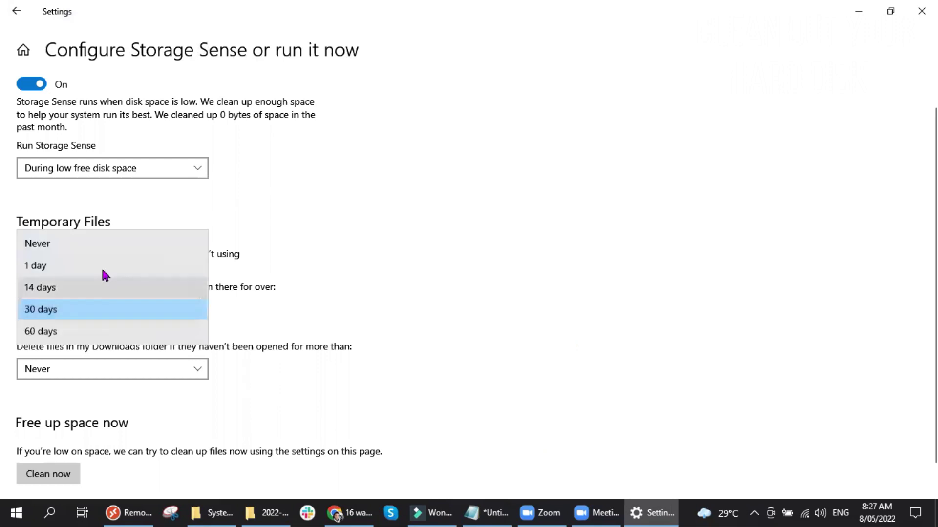
left_click(453, 317)
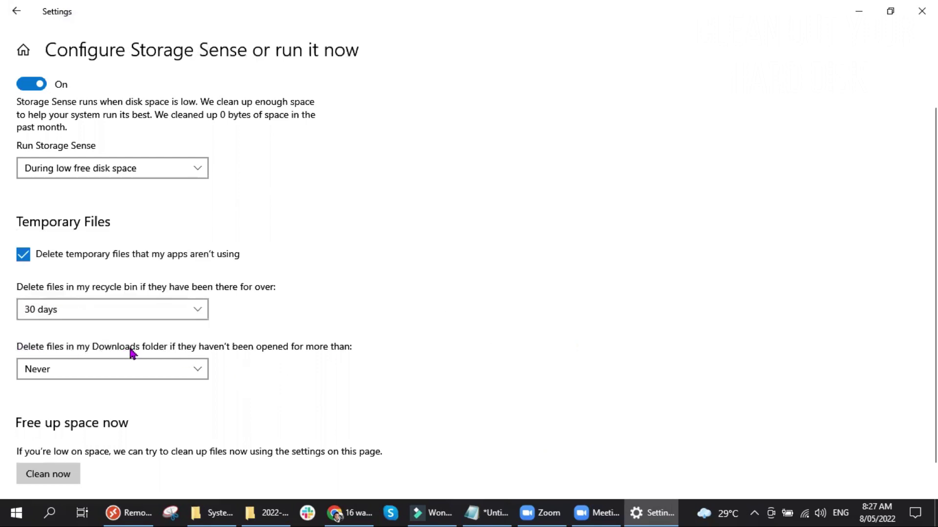
Keep Downloads folder cleanup set to Never
left_click(165, 372)
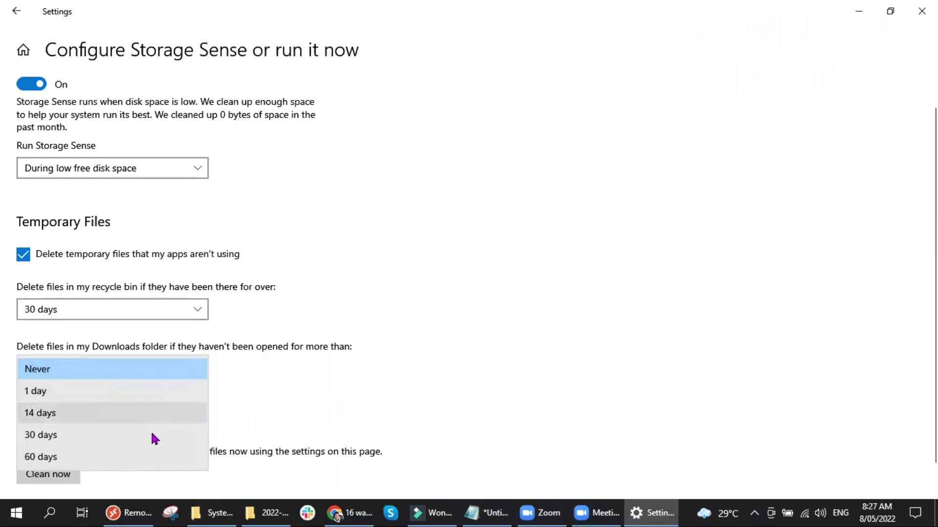
left_click(538, 384)
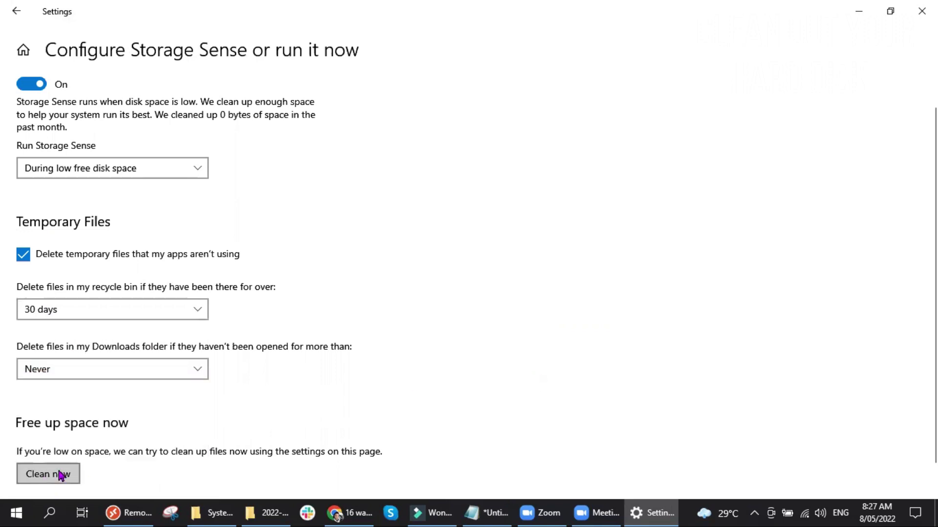
scroll(477, 397, "down", 1)
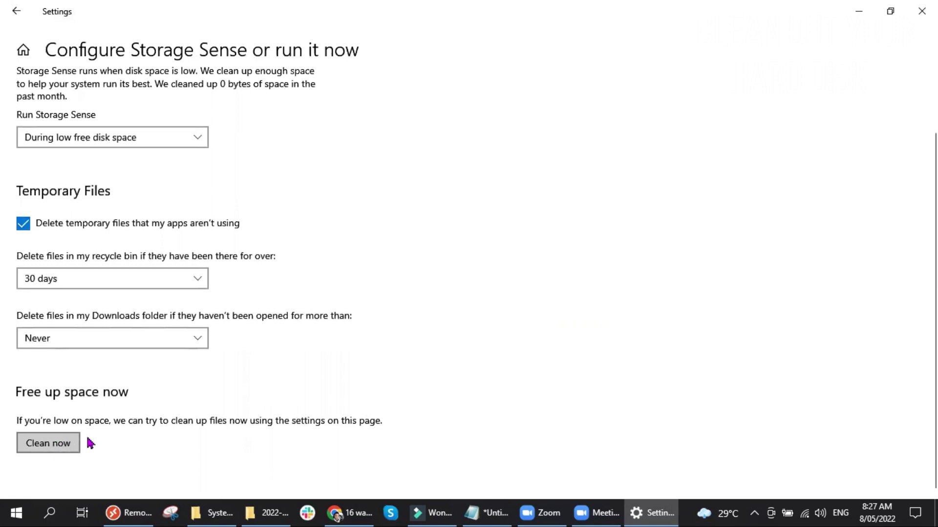
Close the Settings window, then reopen Settings from the Start menu
left_click(922, 11)
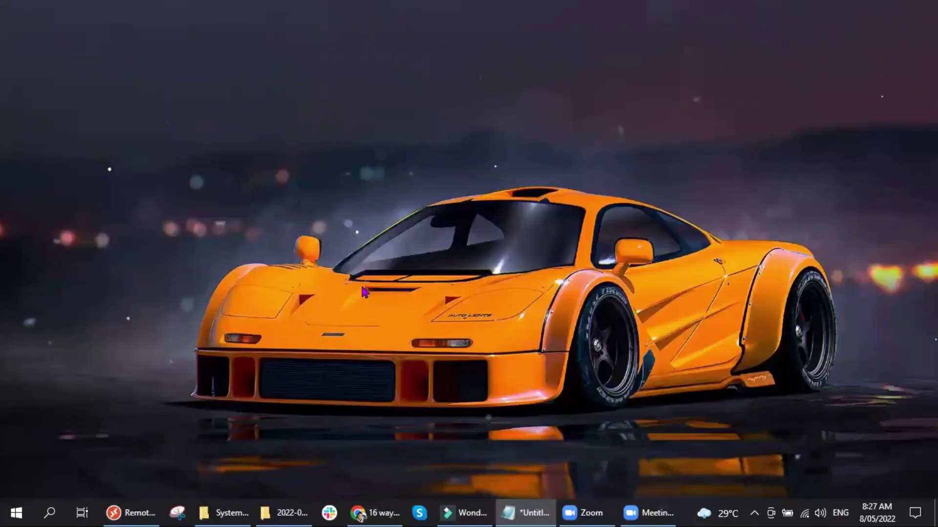
left_click(3, 512)
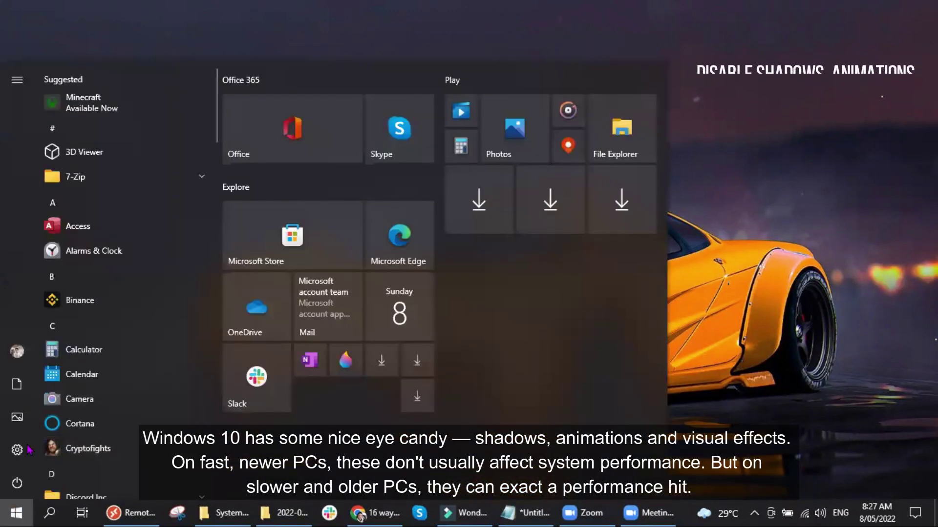
left_click(17, 450)
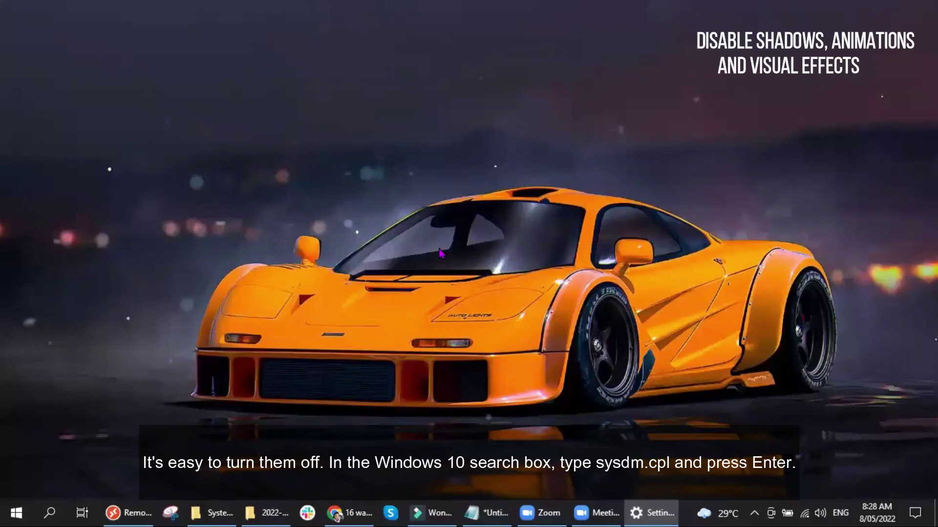
Run sysdm.cpl from Windows search to open System Properties
key("super")
type("sysdm.cpl")
key("Return")
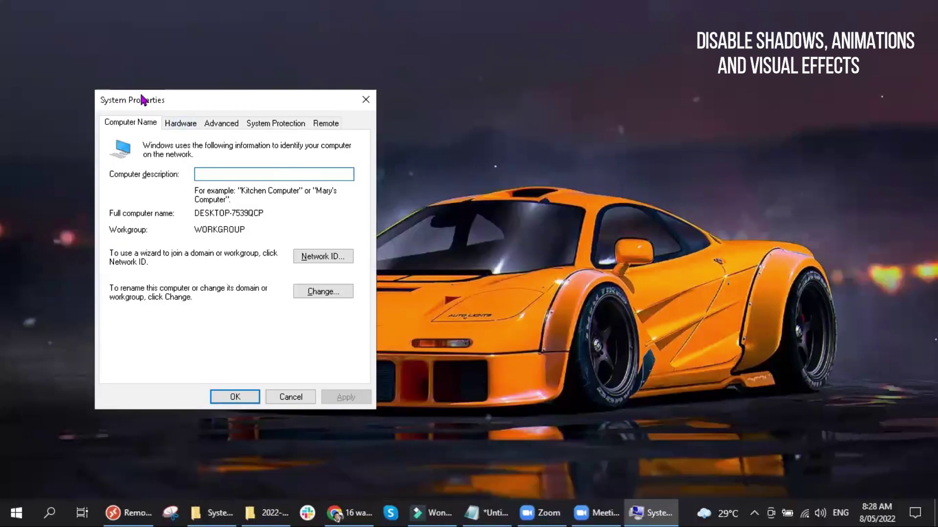
In Advanced > Performance Settings, apply Adjust for best performance, unchecking every visual effect
left_click_drag(151, 103, 293, 110)
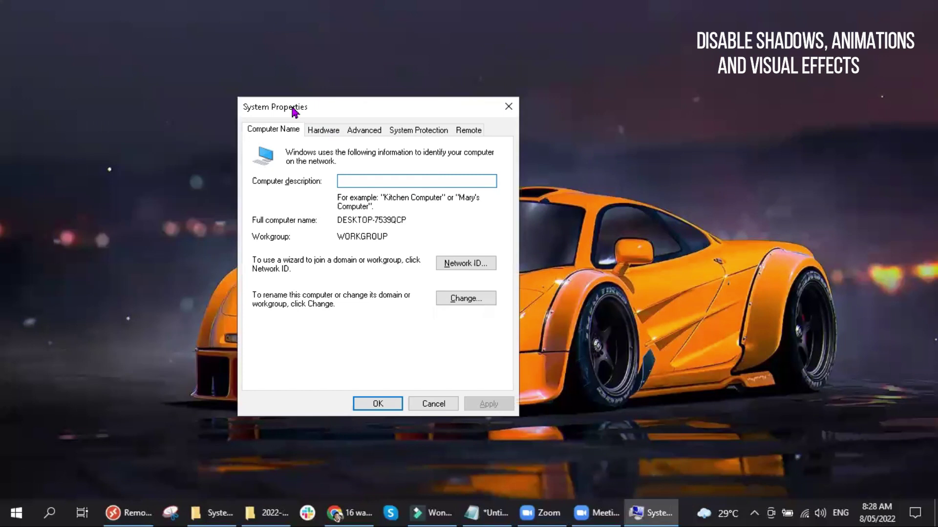
left_click(365, 131)
left_click(469, 207)
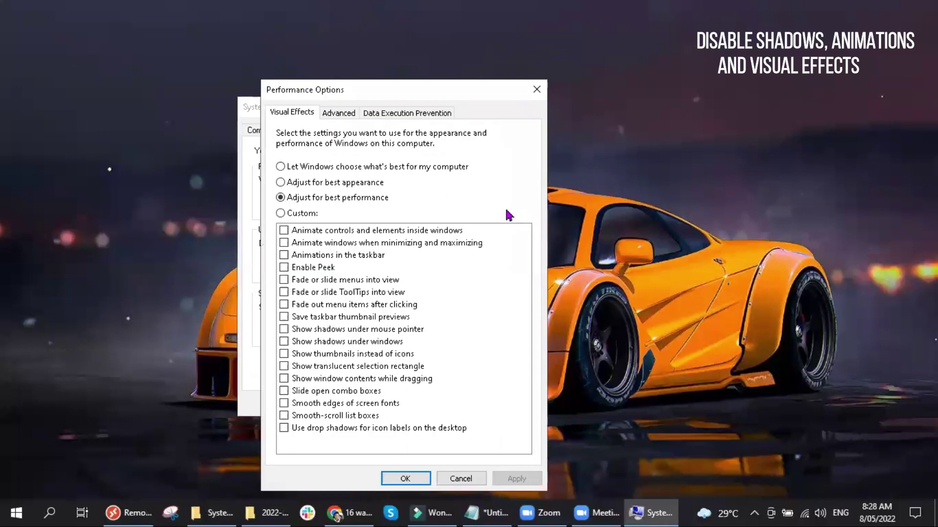
left_click(329, 183)
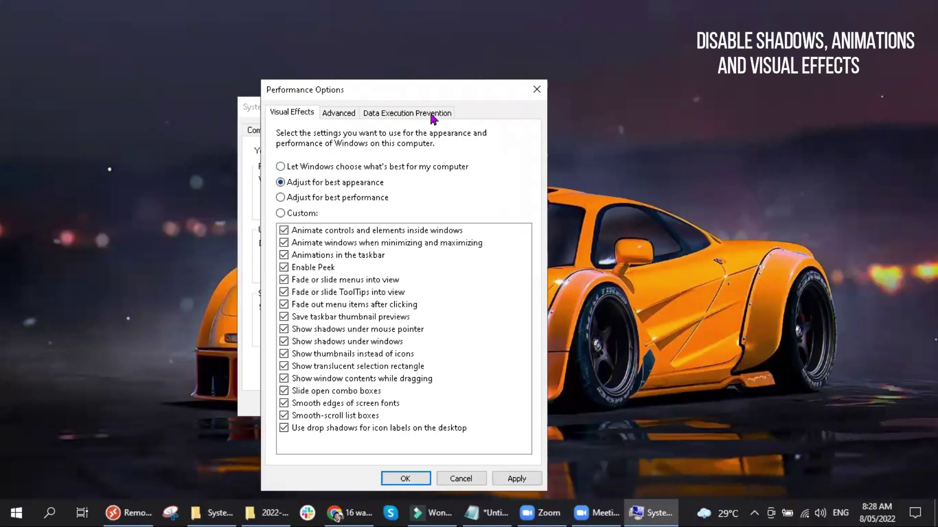
left_click_drag(438, 94, 526, 82)
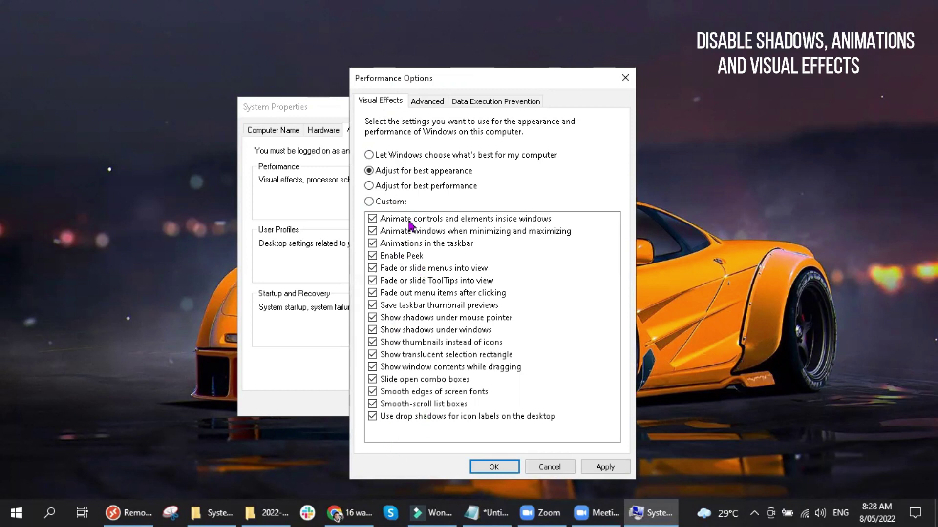
left_click(412, 187)
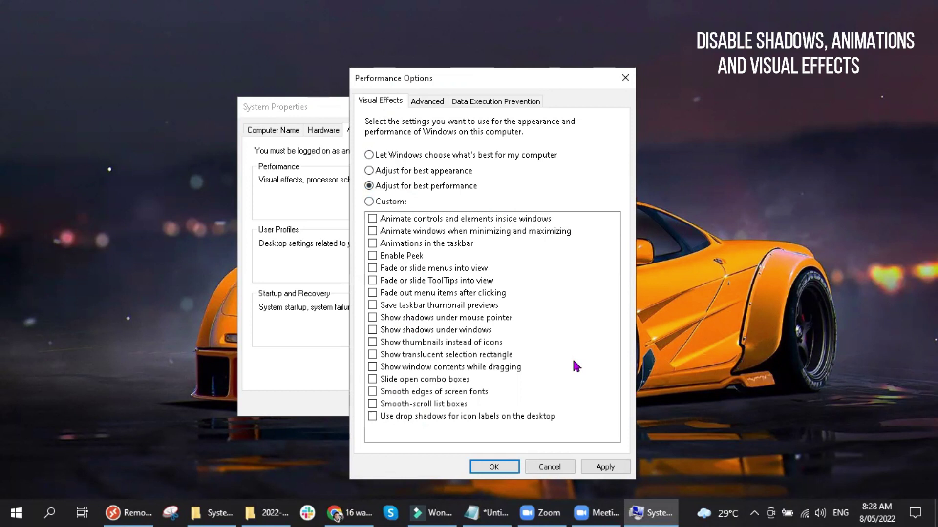
left_click(604, 466)
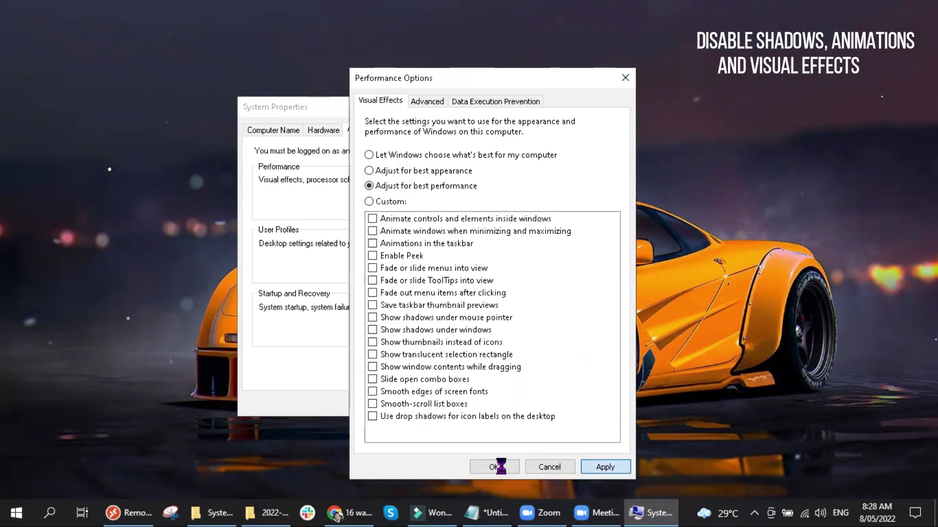
left_click(498, 466)
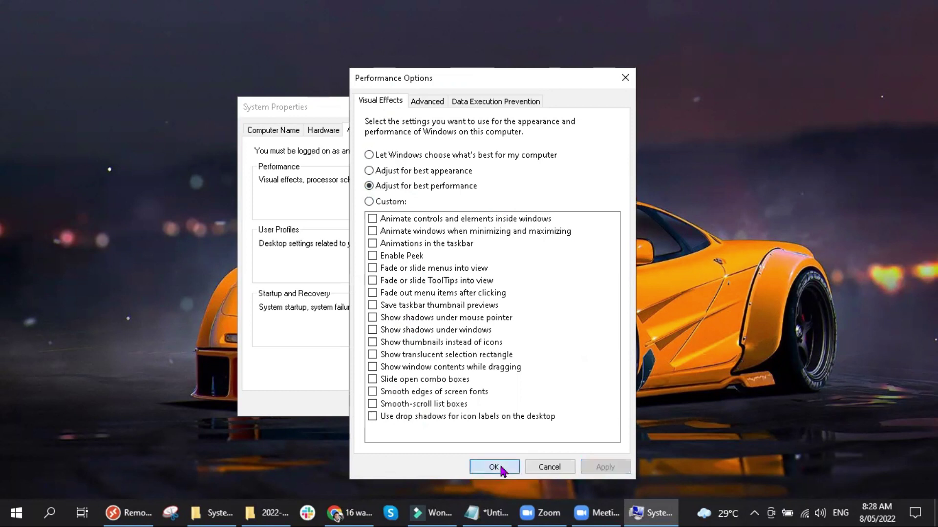
left_click(379, 404)
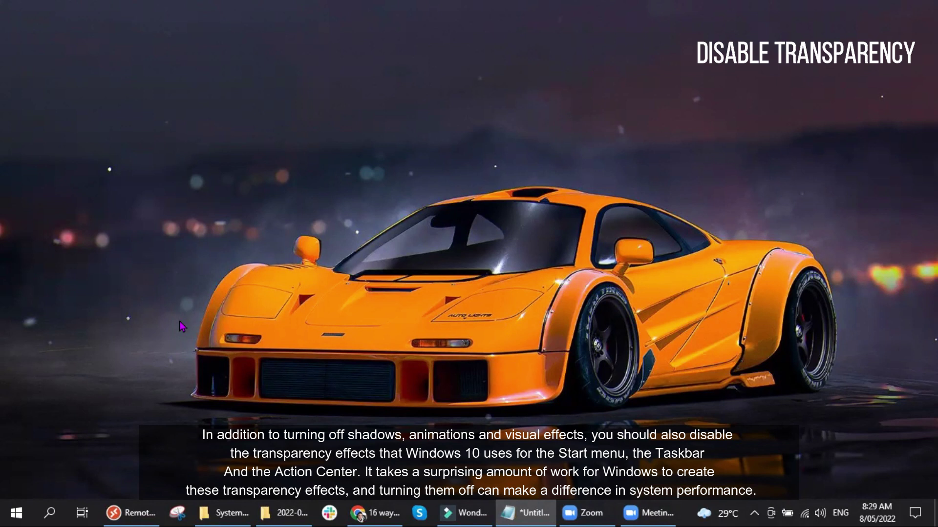
Turn Transparency effects off under Settings > Personalization > Colors
left_click(16, 513)
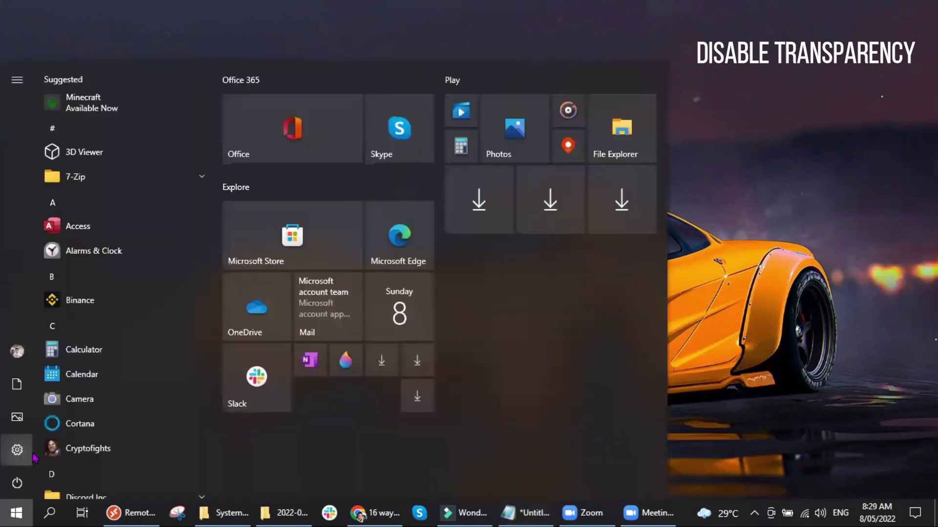
left_click(17, 450)
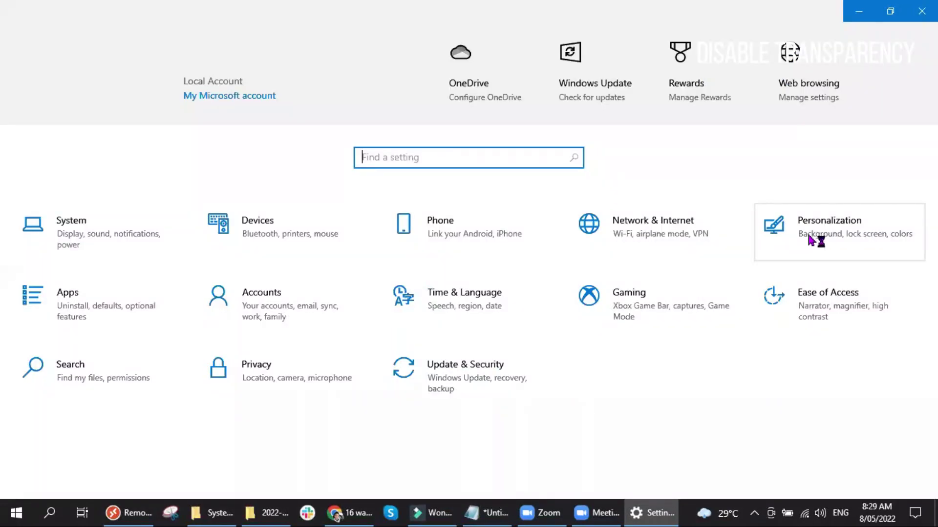
left_click(811, 235)
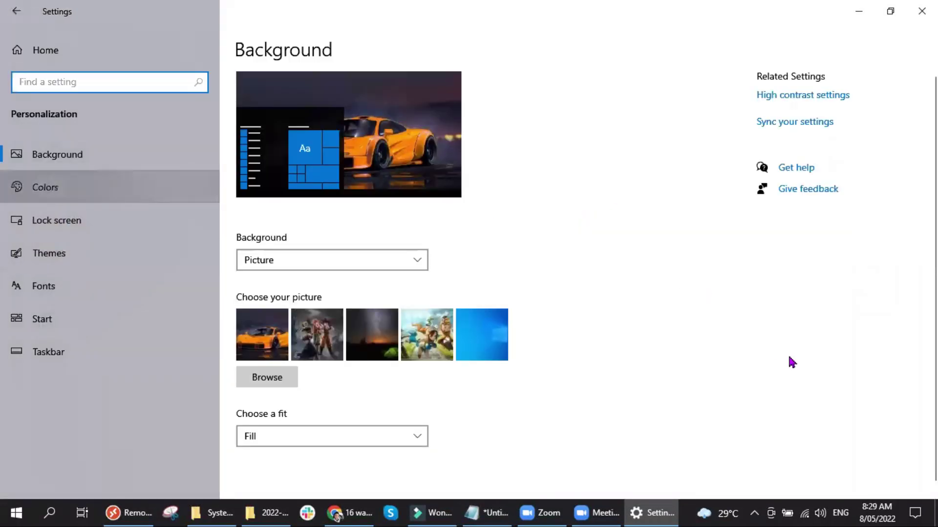
scroll(664, 432, "down", 10)
scroll(664, 433, "up", 3)
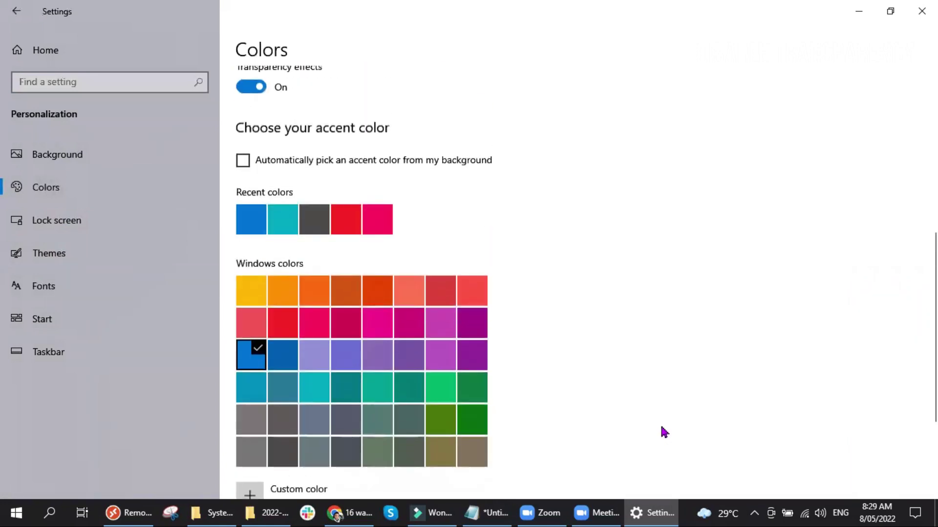
scroll(664, 432, "up", 4)
left_click(246, 262)
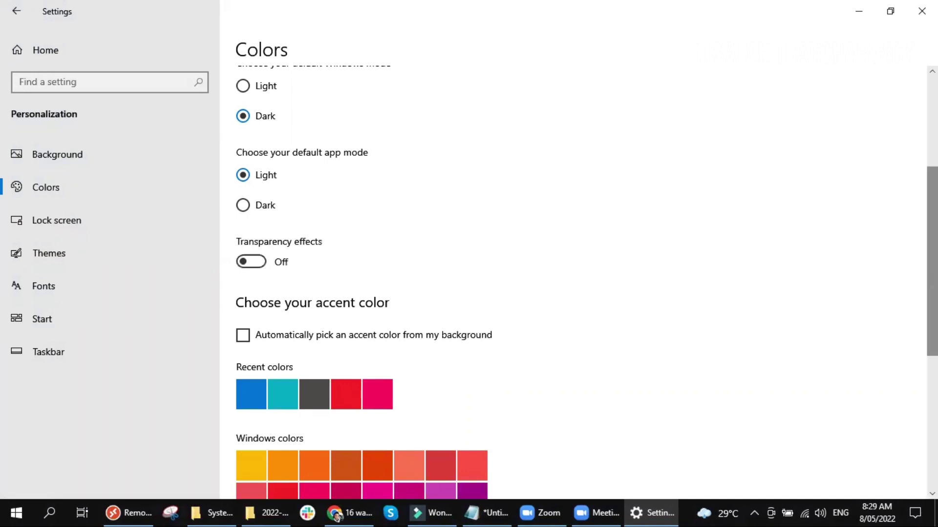
scroll(910, 59, "down", 1)
Close the Colors settings window
left_click(921, 12)
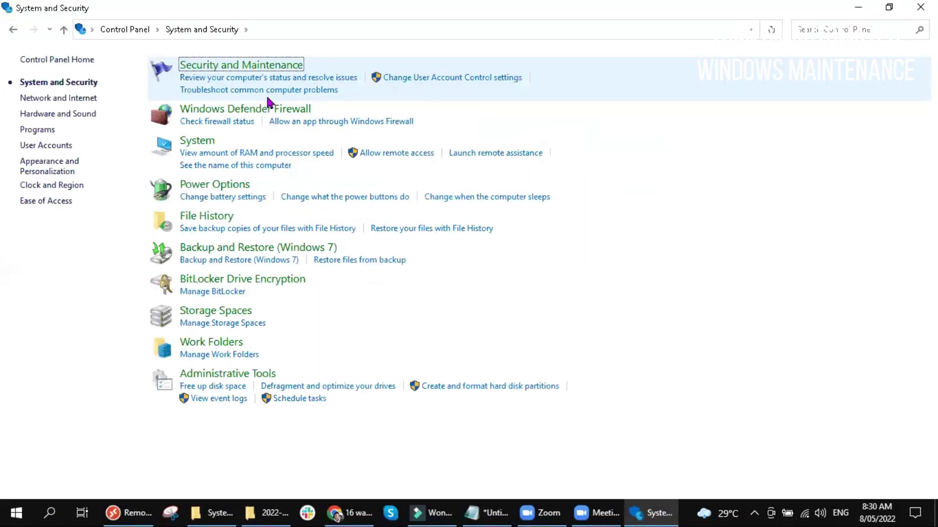
Schedule automatic maintenance at 2:00 AM, allowed to wake the computer, and save it
left_click(243, 67)
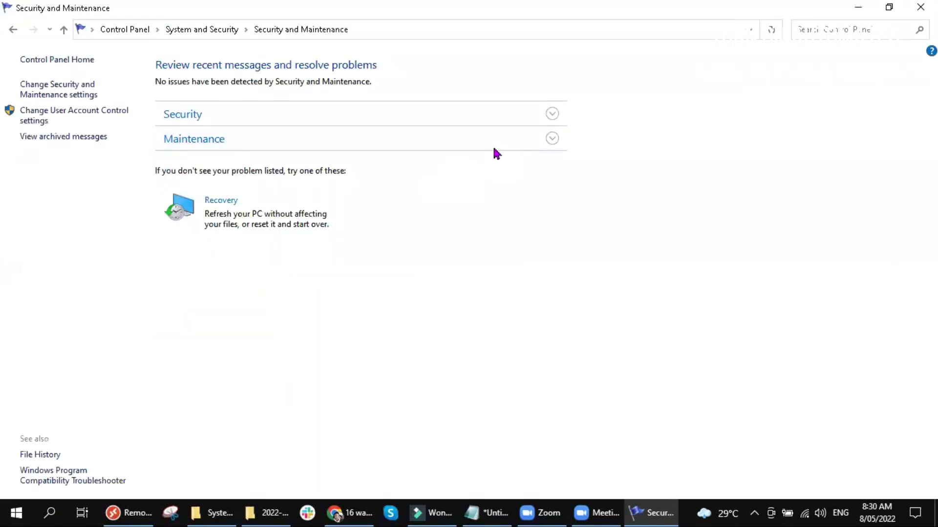
left_click(552, 141)
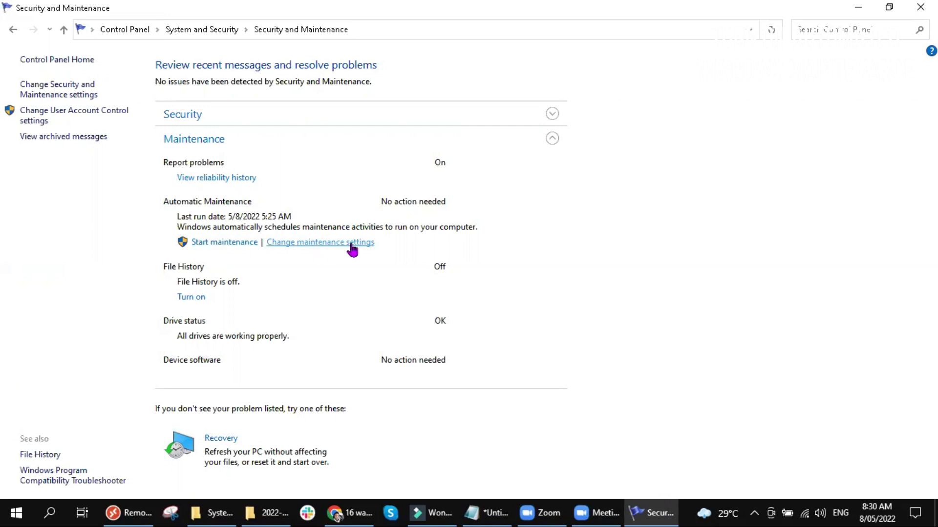
left_click(311, 247)
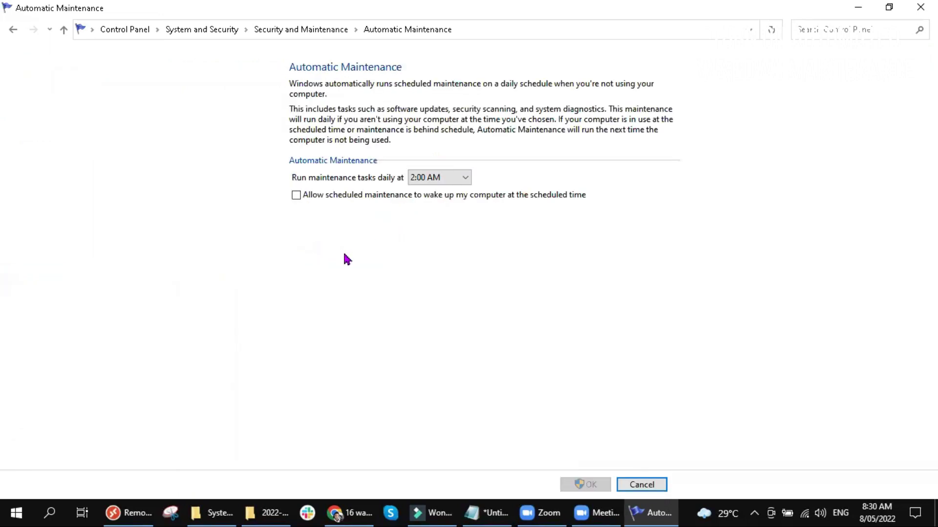
left_click(433, 177)
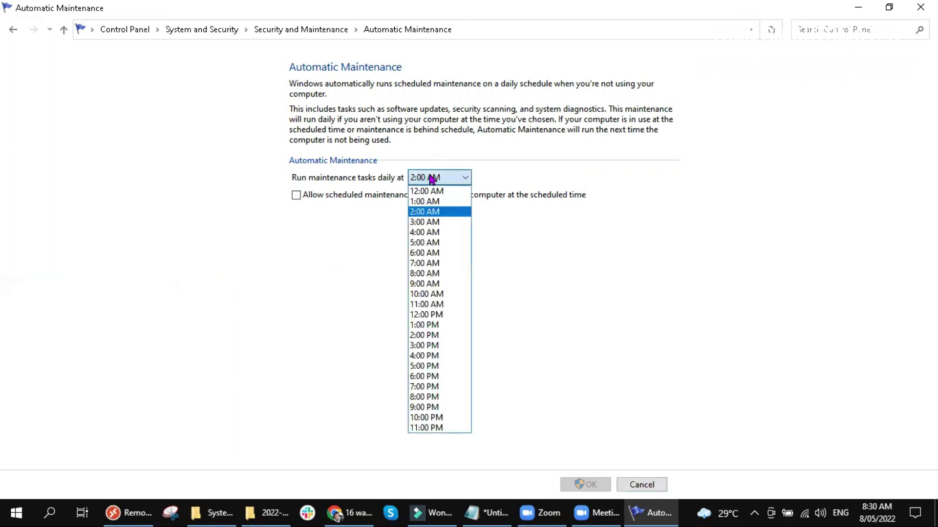
left_click(450, 212)
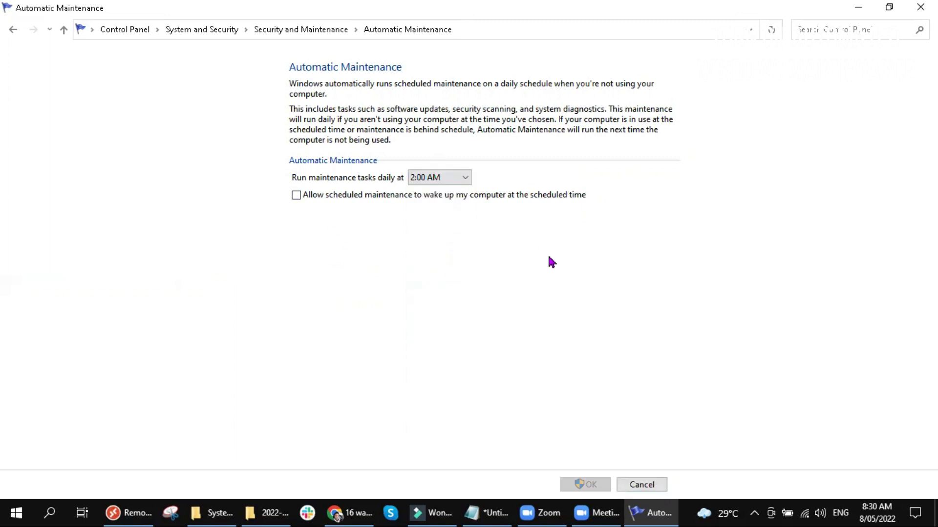
left_click(296, 195)
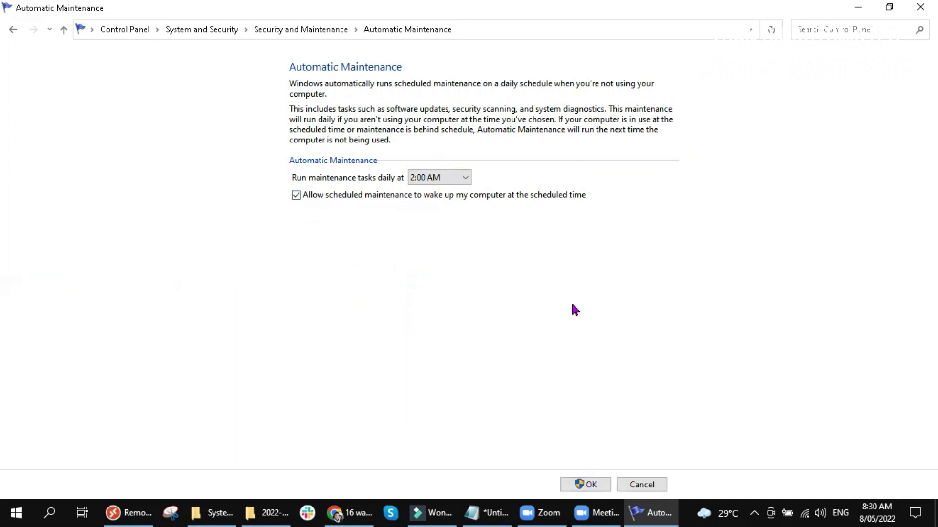
left_click(589, 484)
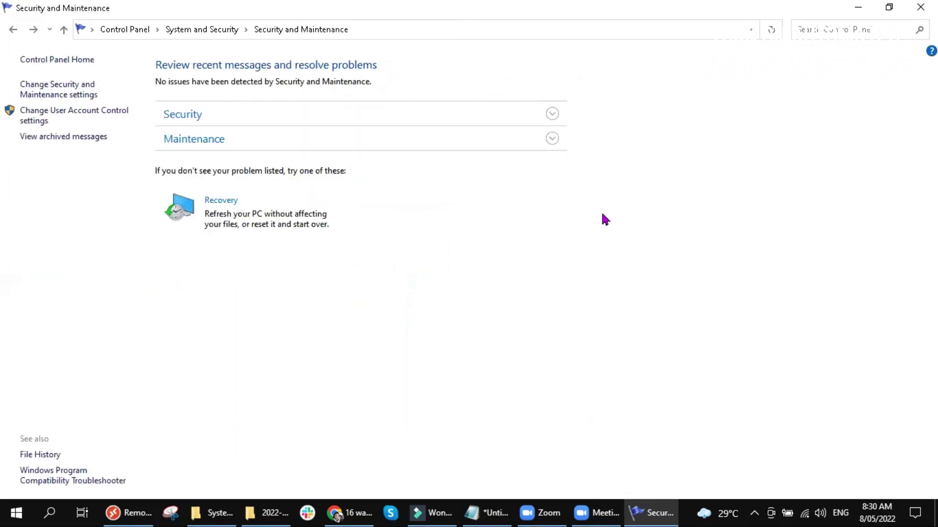
Reopen the maintenance settings to check the 2:00 AM time, leaving them unchanged
left_click(552, 139)
left_click(344, 242)
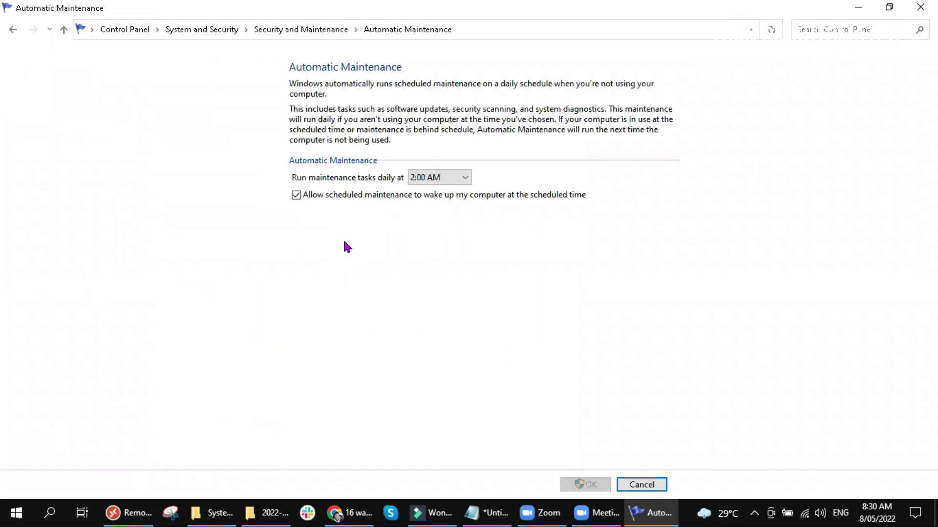
left_click(459, 183)
left_click(674, 305)
left_click(655, 485)
Close the Security and Maintenance window and dismiss the desktop context menu
left_click(921, 7)
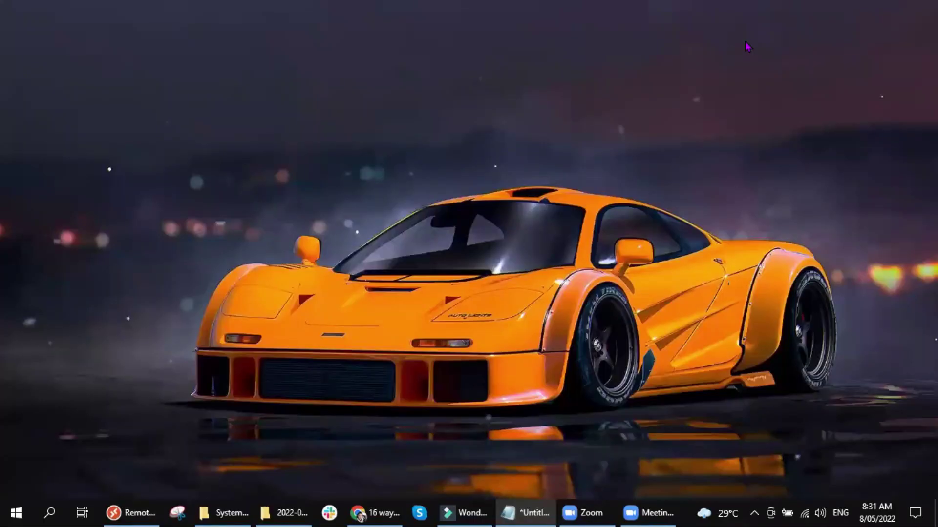
right_click(392, 249)
left_click(454, 290)
right_click(274, 216)
left_click(312, 254)
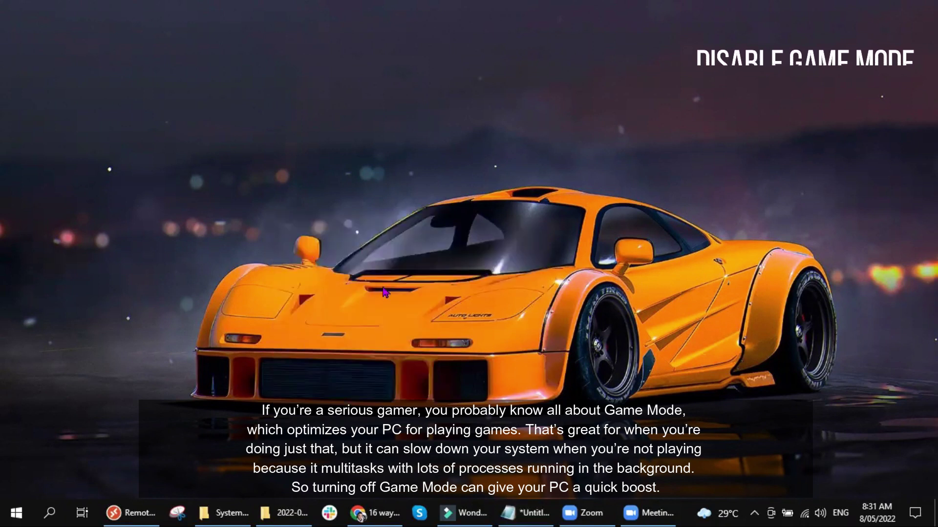
right_click(360, 244)
left_click(413, 284)
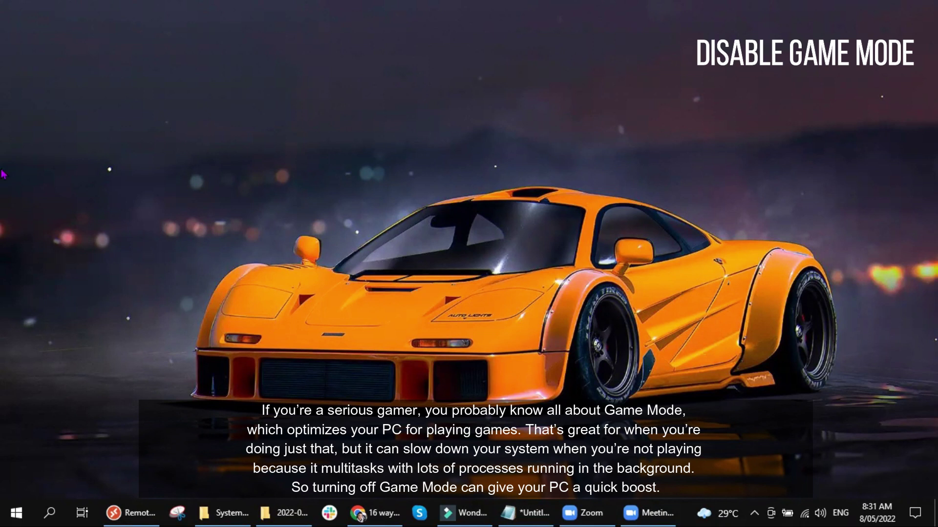
Dismiss the Start menu and refresh the desktop from its context menu
left_click(4, 511)
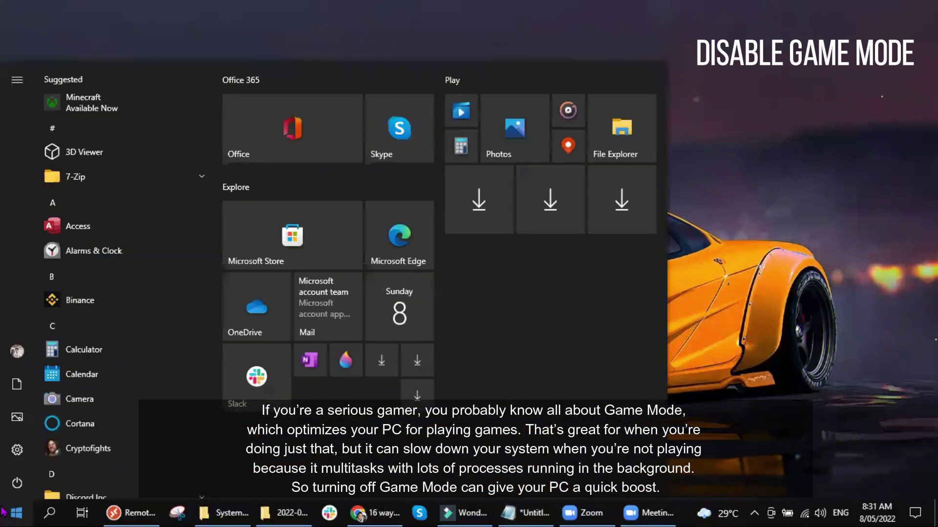
left_click(770, 270)
right_click(734, 299)
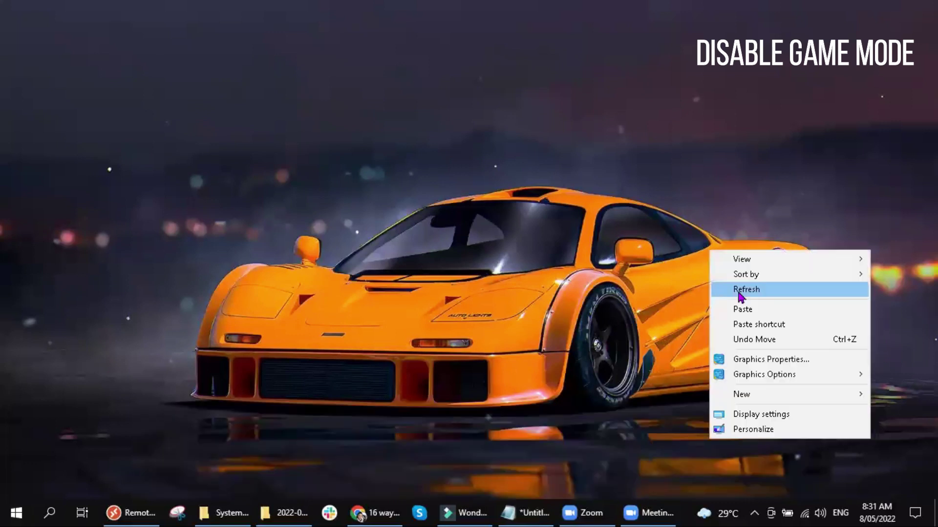
left_click(750, 294)
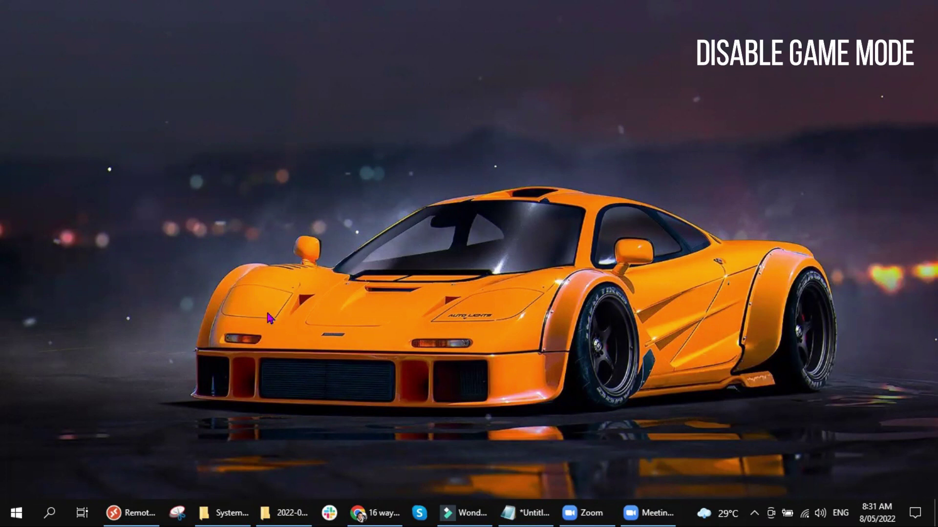
Check in Settings > Gaming > Game Mode that Game Mode is off
left_click(16, 512)
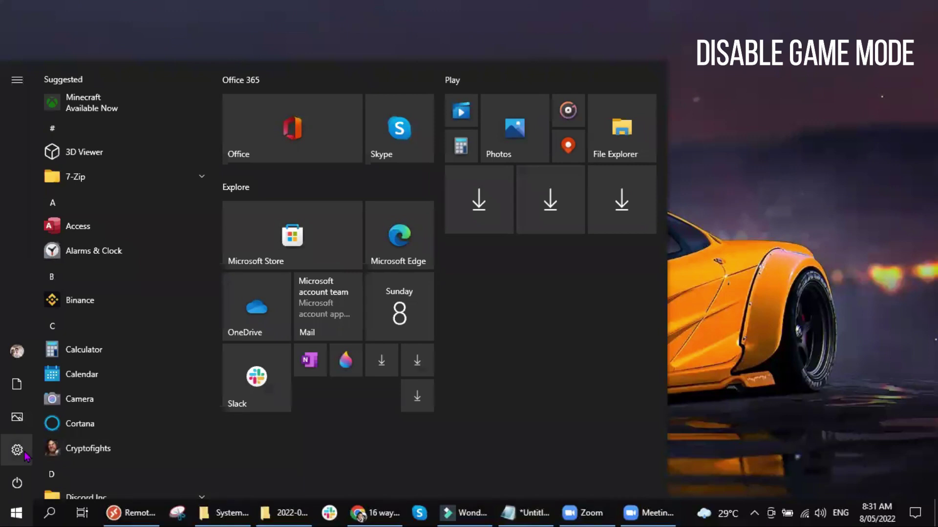
left_click(22, 450)
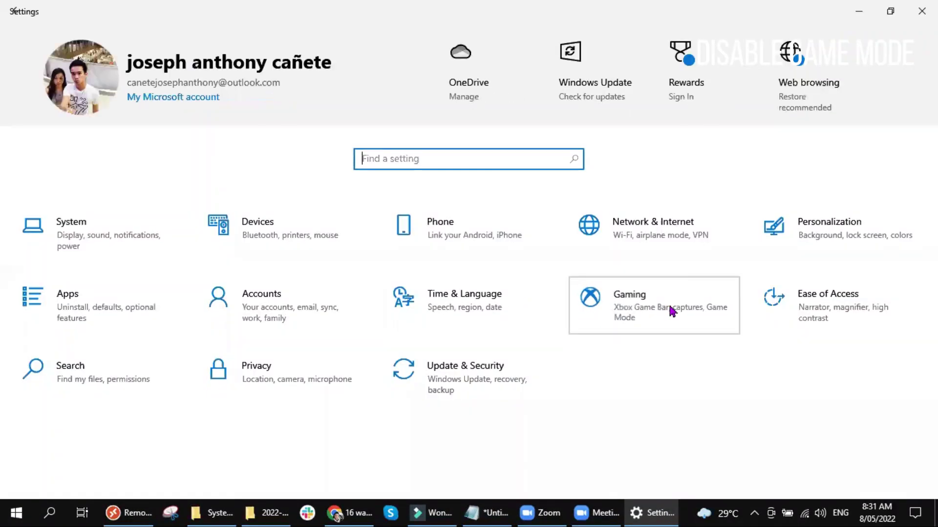
left_click(672, 310)
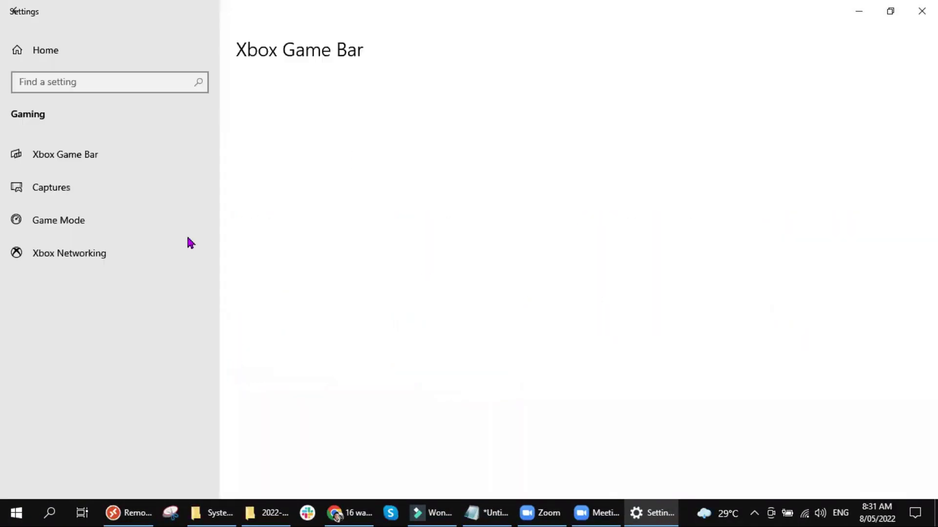
left_click(113, 231)
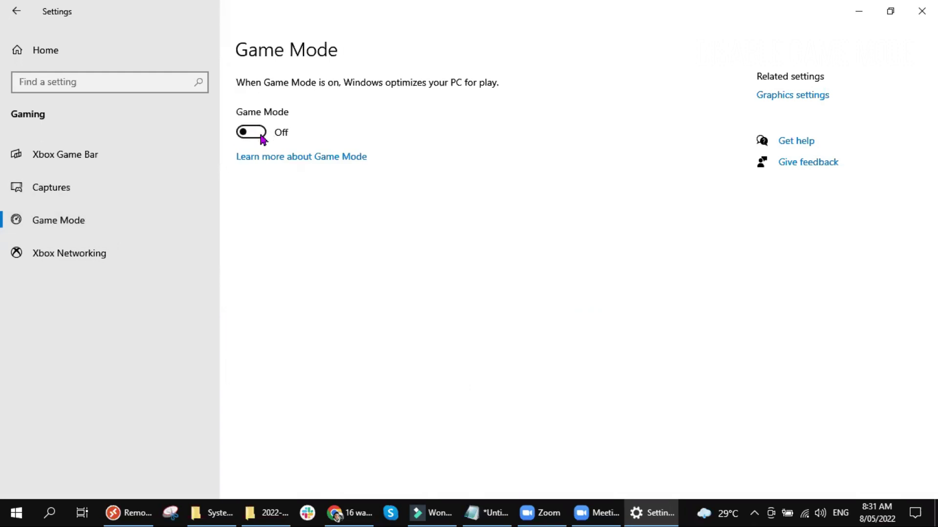
Leave the Xbox Game Bar toggle off after briefly switching it on
left_click(116, 160)
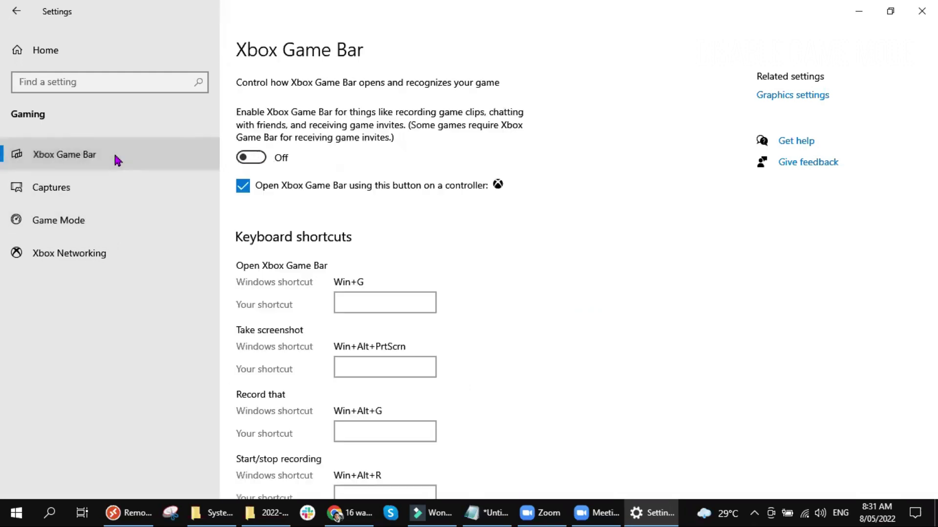
left_click(258, 160)
left_click(258, 160)
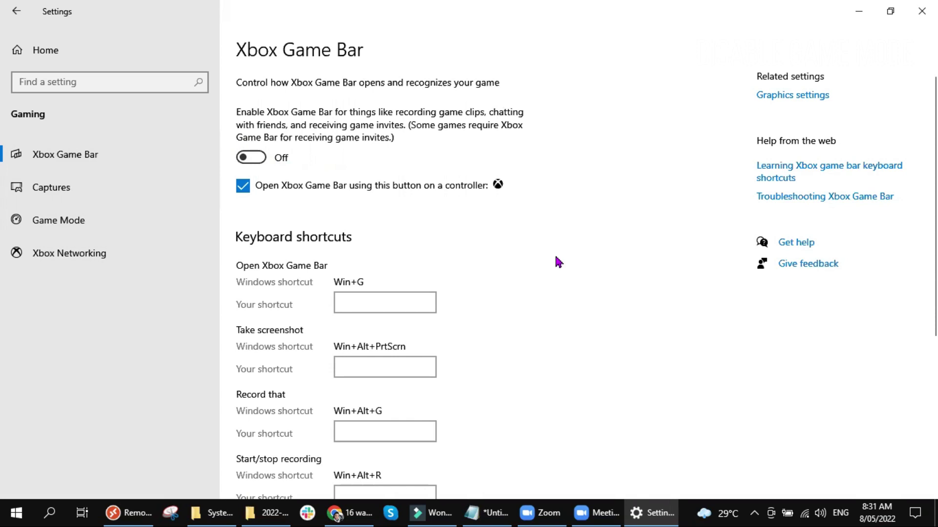
scroll(558, 261, "down", 3)
scroll(558, 262, "up", 3)
Close Settings and show the Start menu's Sleep, Shut down and Restart options
left_click(922, 10)
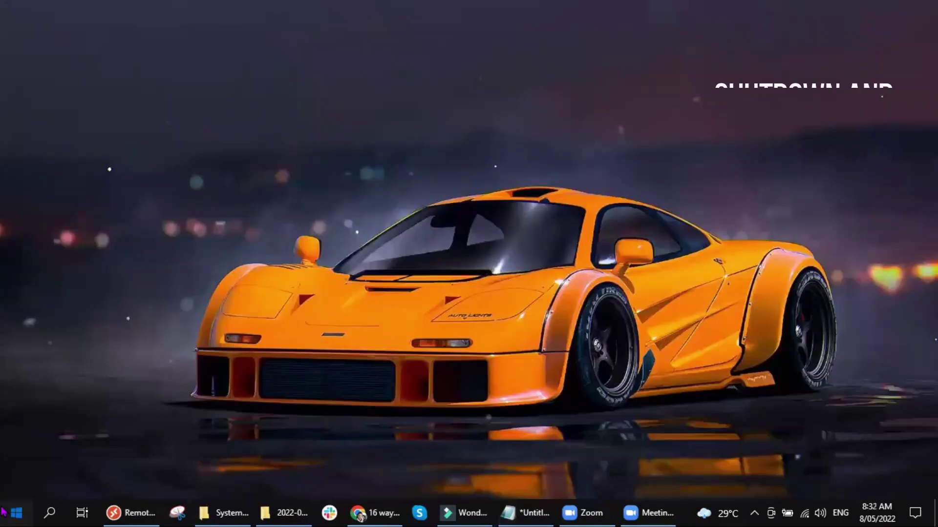
left_click(16, 512)
left_click(17, 483)
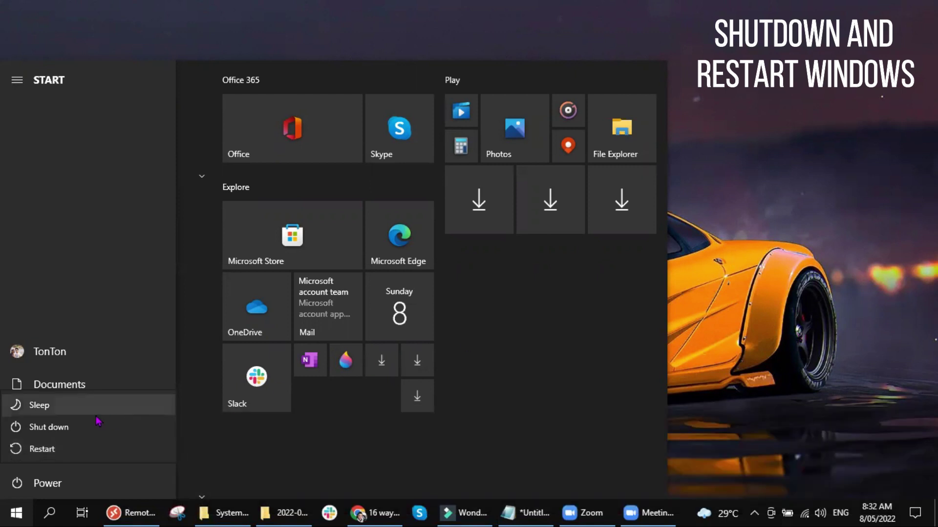
Close the power flyout and Start menu, then dismiss the desktop context menu twice
left_click(625, 351)
left_click(755, 288)
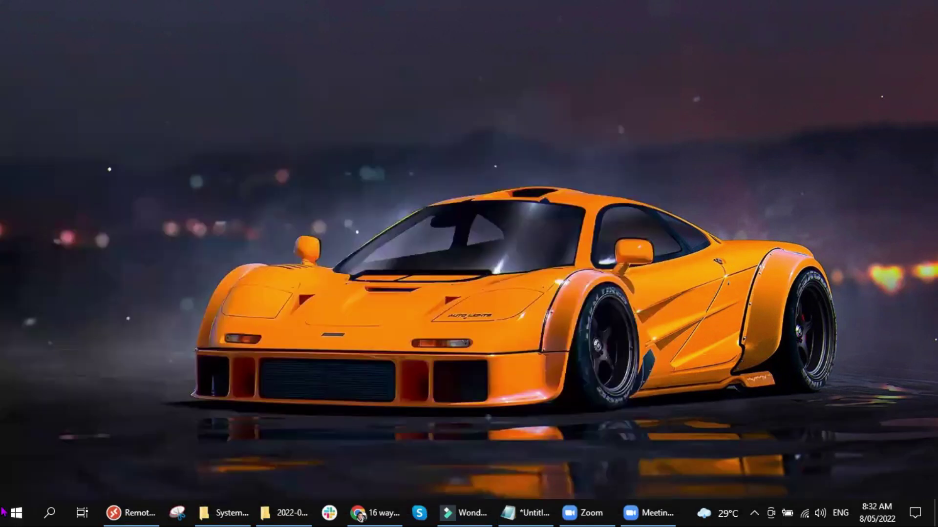
right_click(438, 212)
left_click(494, 253)
right_click(420, 225)
left_click(421, 222)
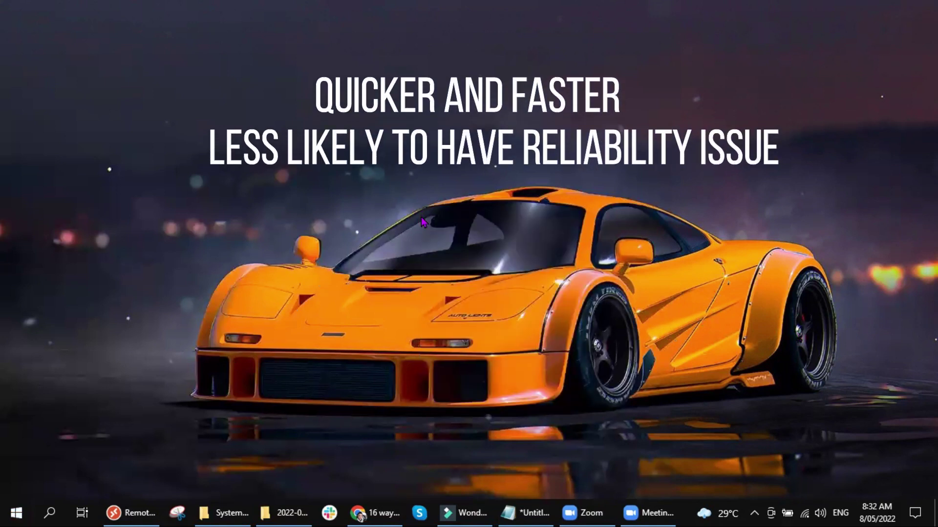